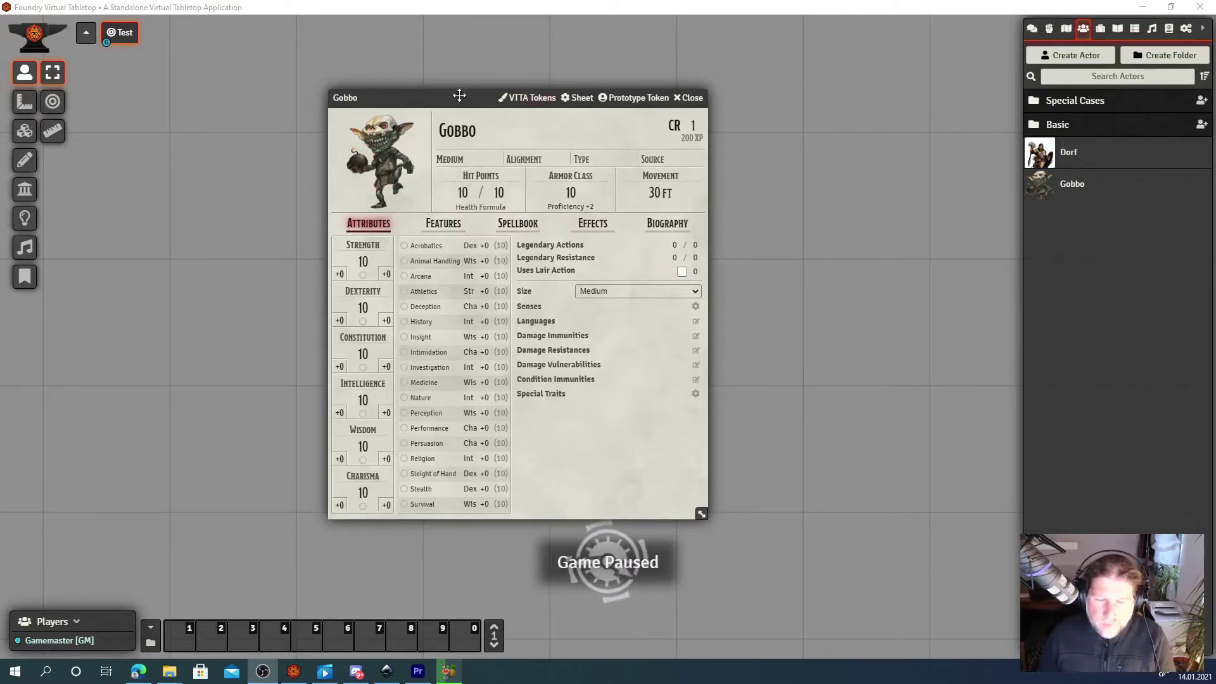
Move the Gobbo sheet aside and drag several Gobbo tokens onto the scene
left_click_drag(456, 98, 353, 83)
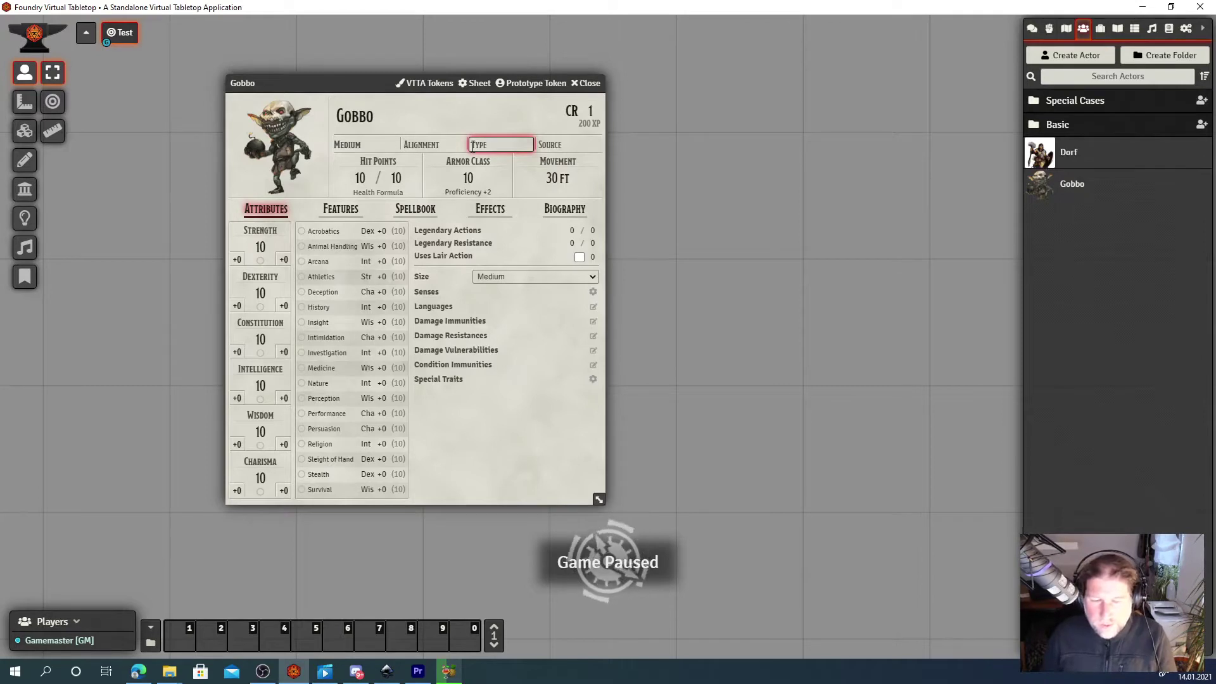
left_click_drag(1070, 184, 737, 319)
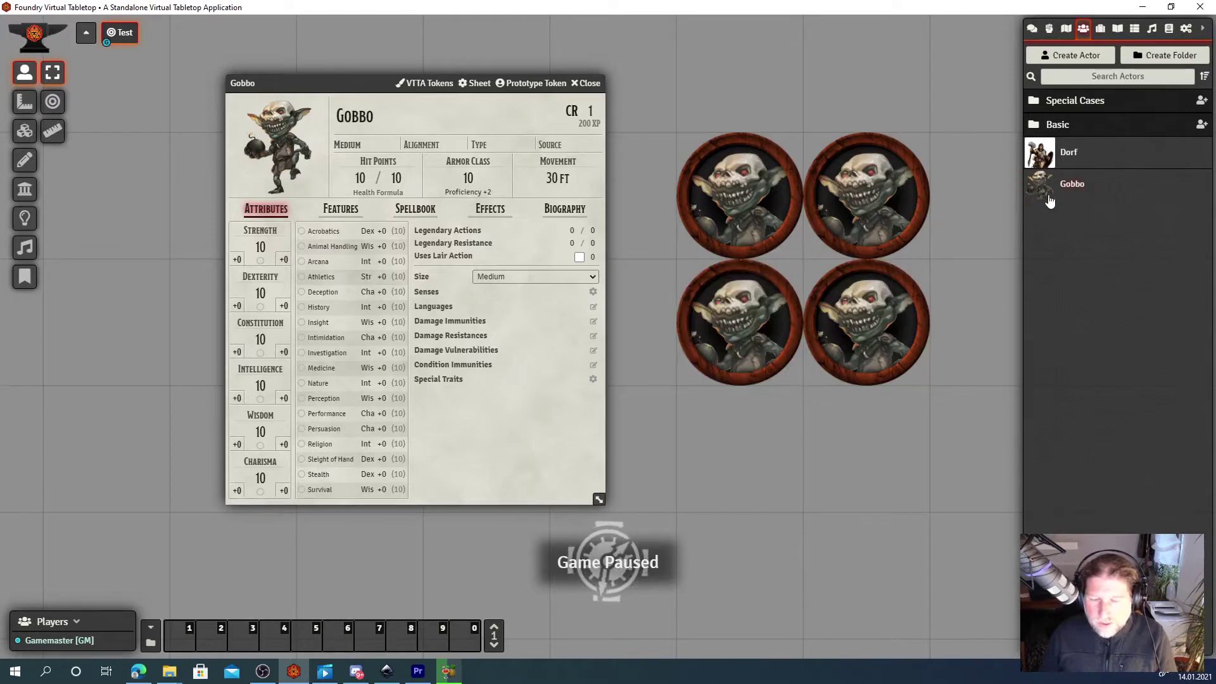
left_click_drag(1070, 183, 866, 450)
Box-select all five identical Gobbo tokens and delete them
mouse_move(581, 179)
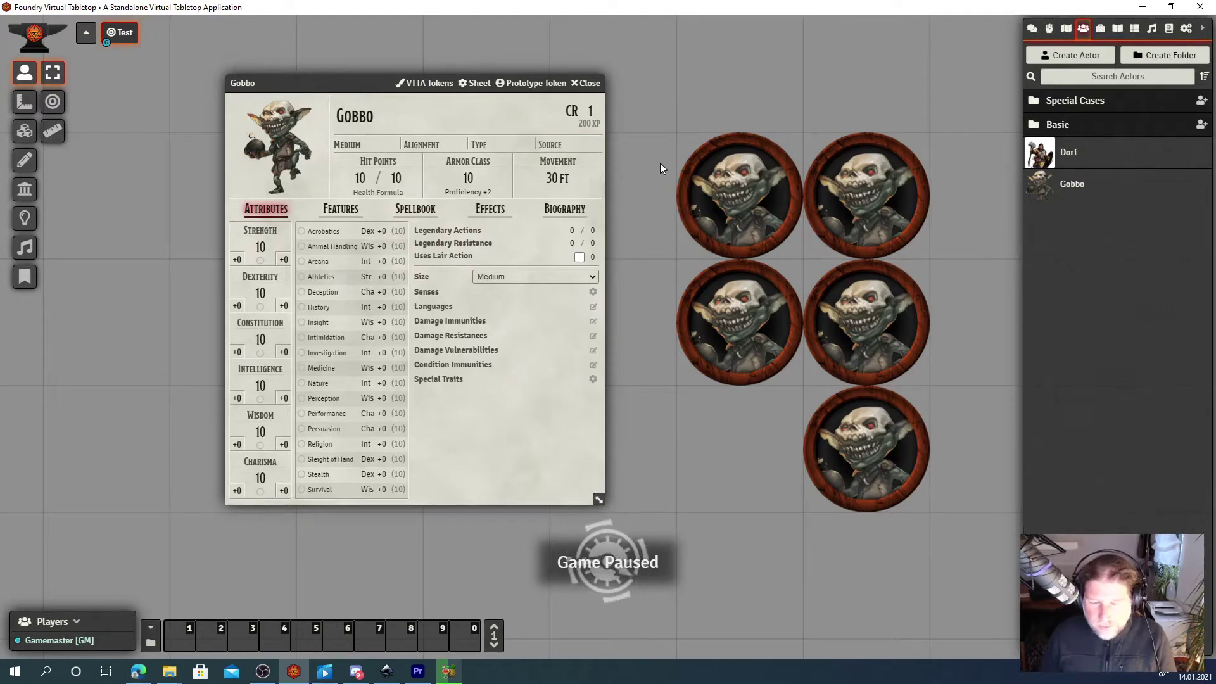
left_click_drag(643, 105, 955, 544)
key("Delete")
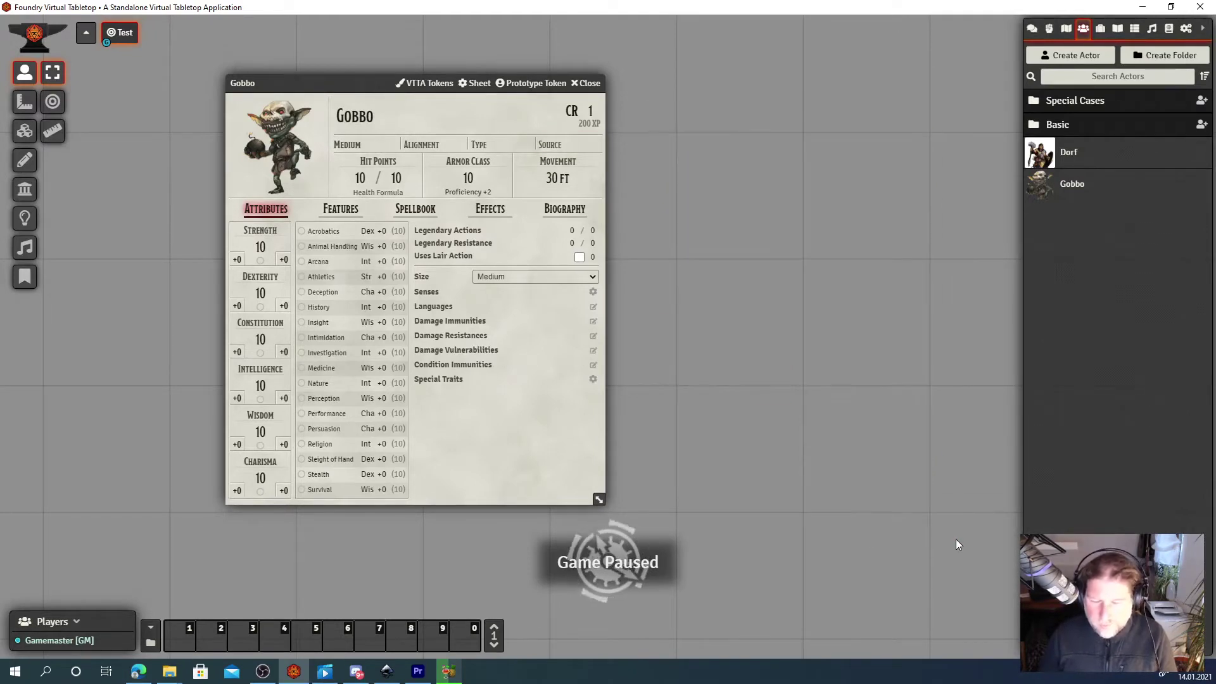
Open Gobbo's prototype token Image settings and enable Randomize Wildcard Images
left_click(521, 84)
left_click_drag(230, 88, 357, 107)
left_click(230, 133)
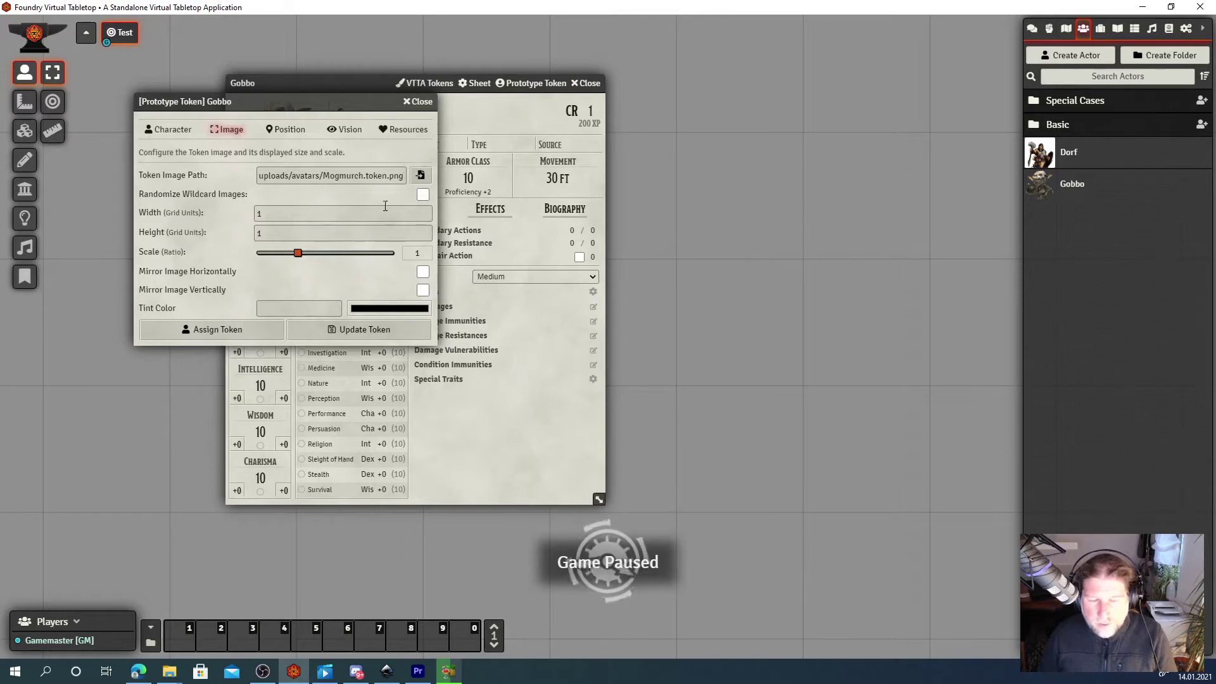
left_click(423, 195)
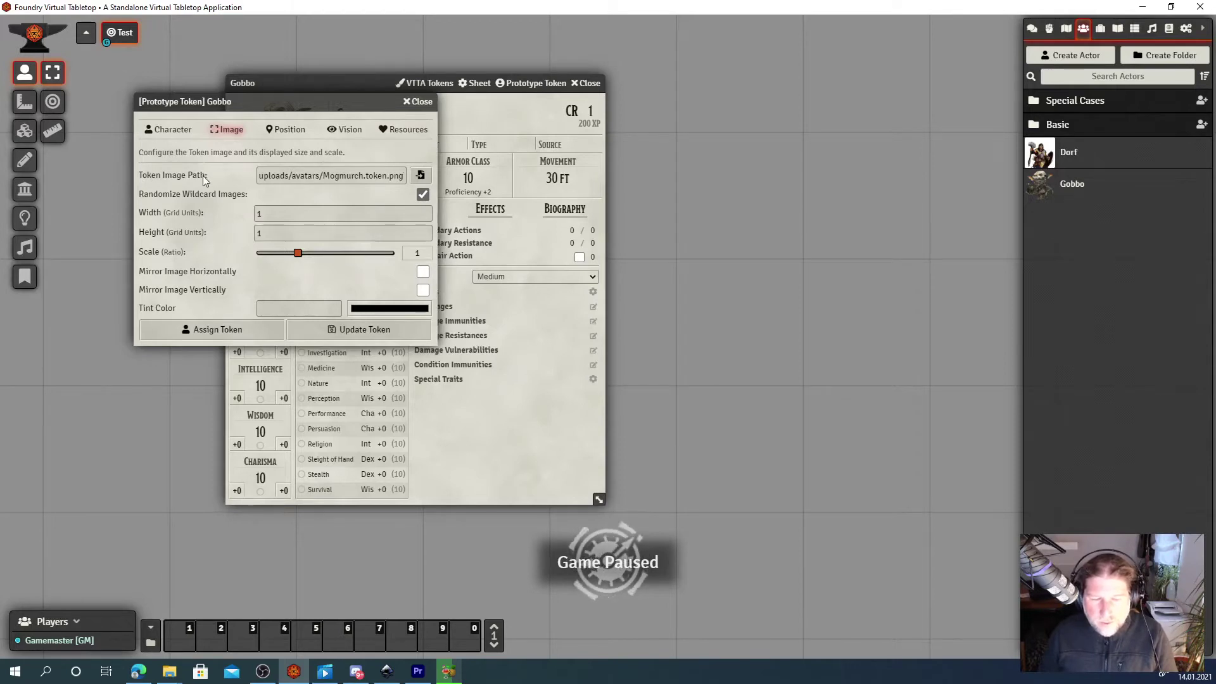
Insert a * wildcard after 'Mogmurch.' in the Token Image Path
left_click(366, 175)
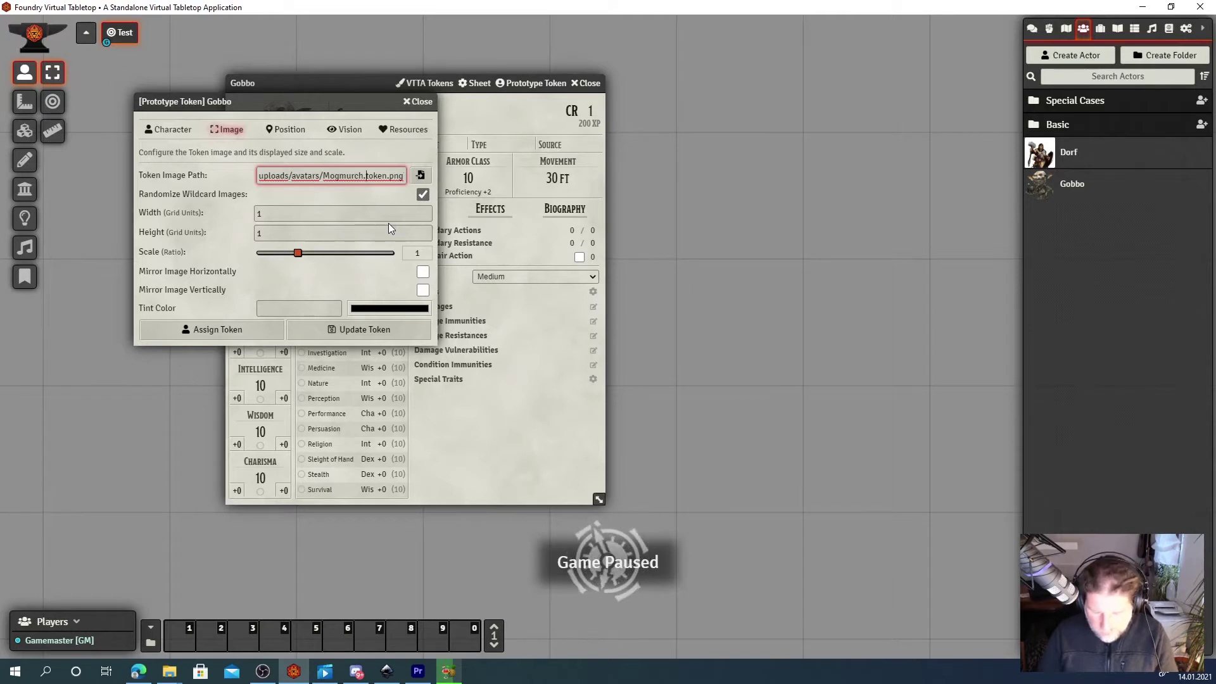
type(".*")
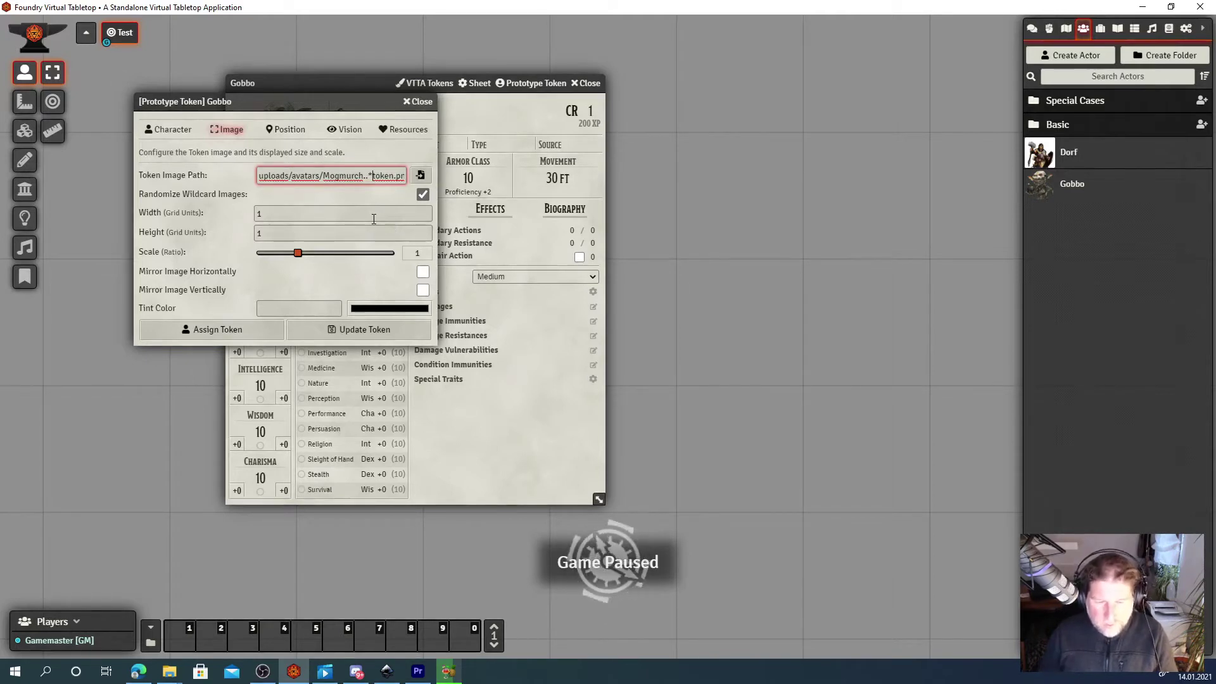
key("BackSpace")
key("BackSpace")
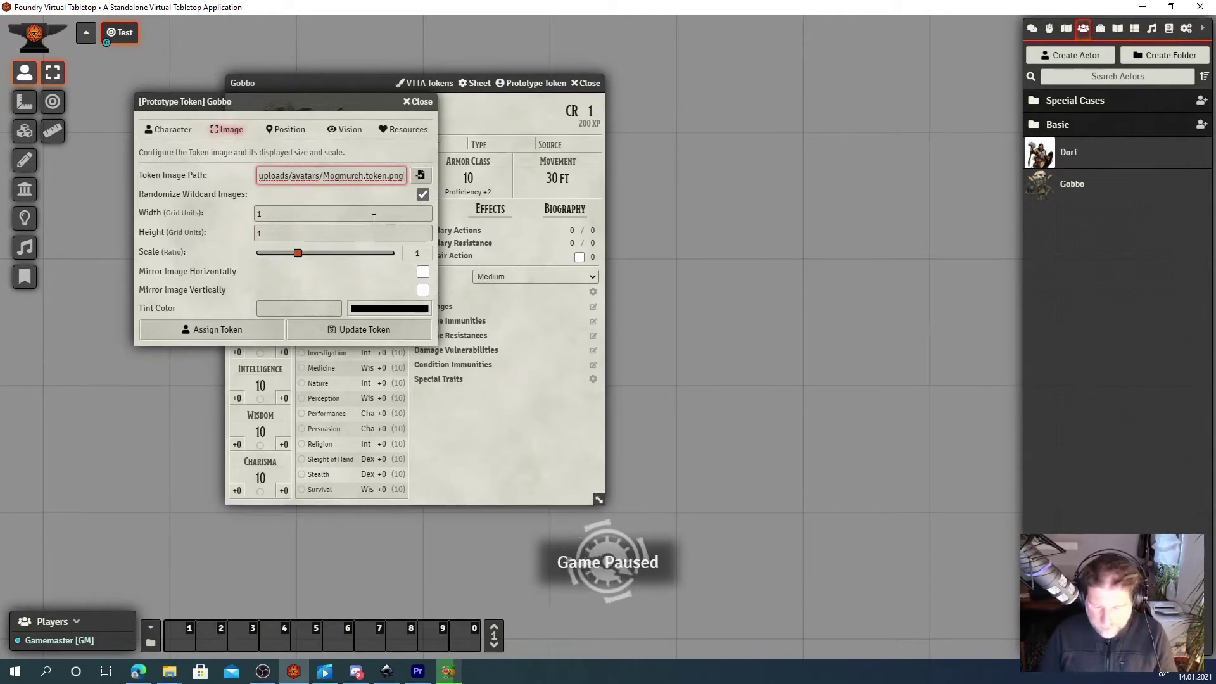
type("*")
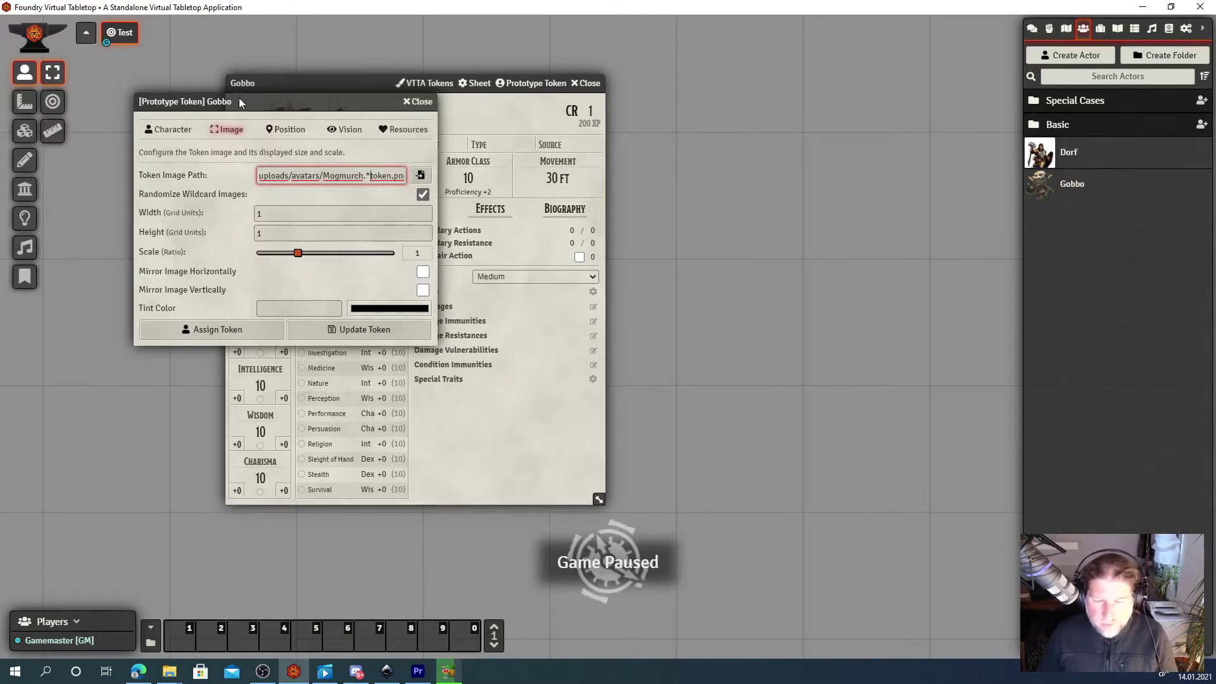
left_click_drag(324, 176, 235, 181)
mouse_move(322, 176)
left_mouse_down()
mouse_move(409, 177)
mouse_move(316, 172)
left_mouse_up()
key("shift+Left")
key("shift+Left")
key("shift+Left")
key("shift+Left")
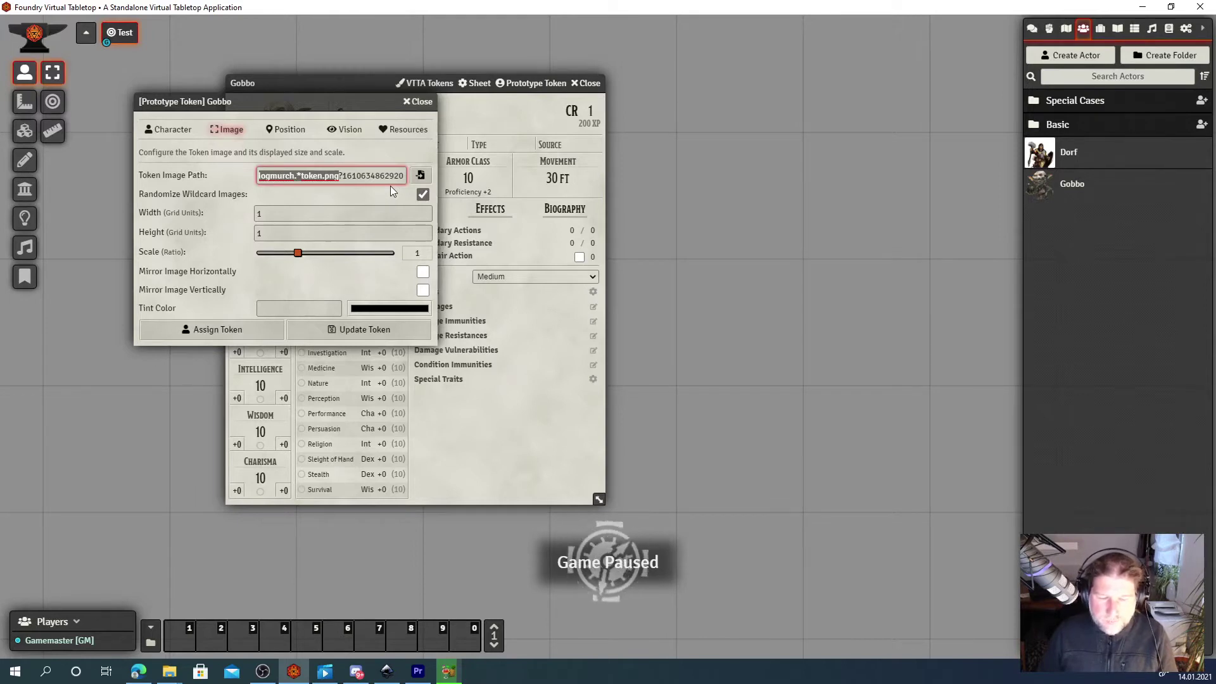
left_click_drag(340, 176, 477, 177)
key("BackSpace")
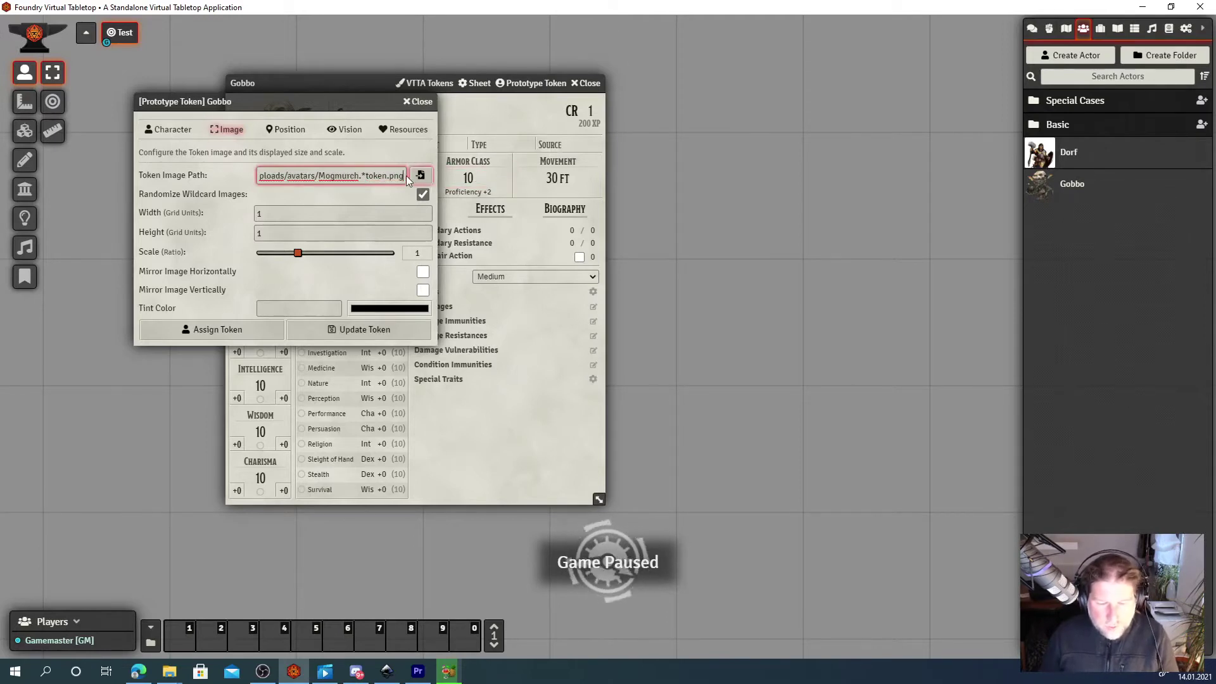
left_click_drag(403, 176, 223, 180)
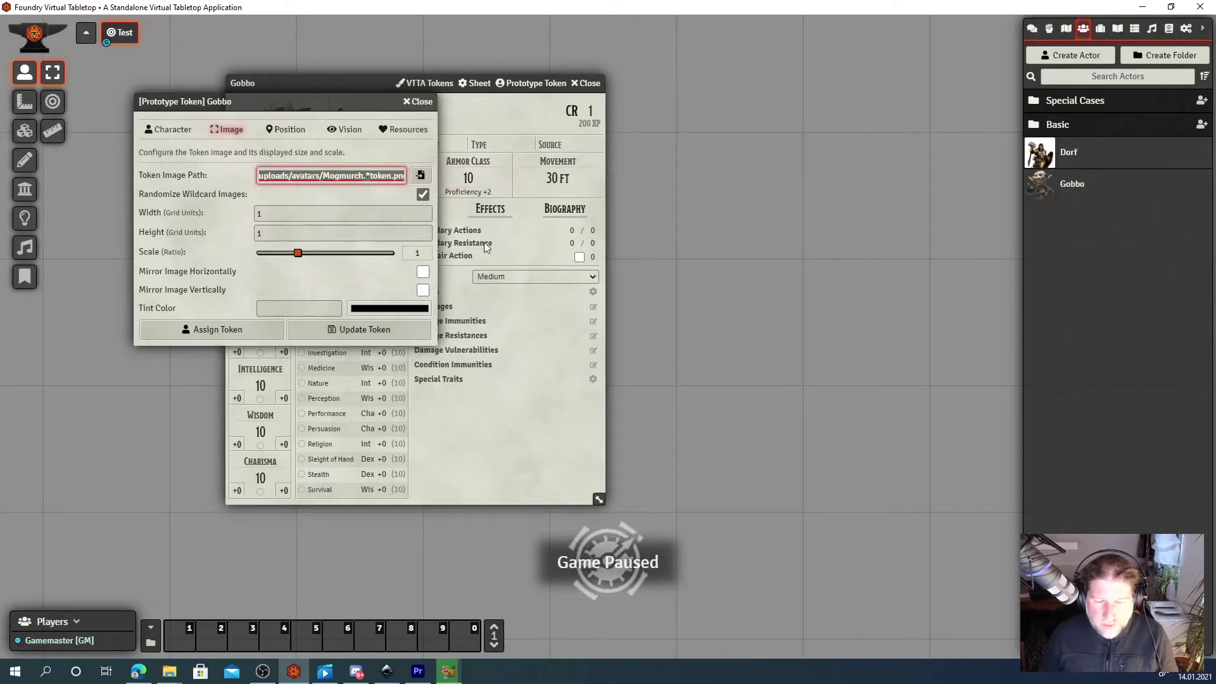
left_click(368, 176)
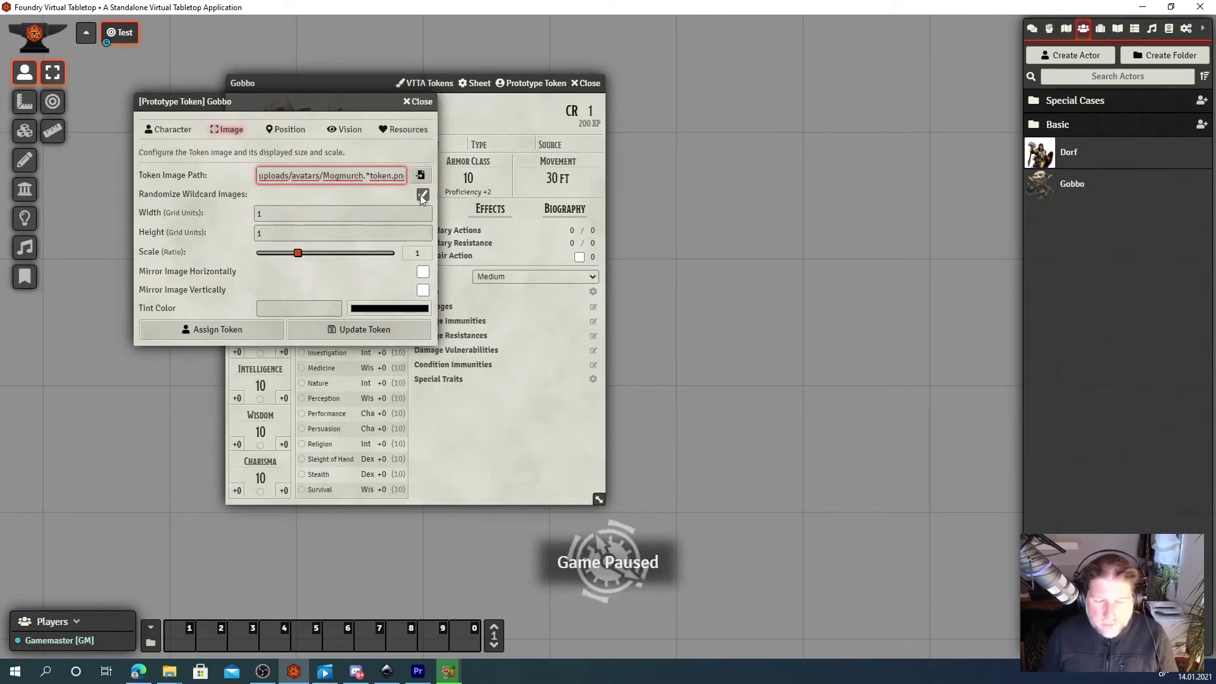
left_click(349, 330)
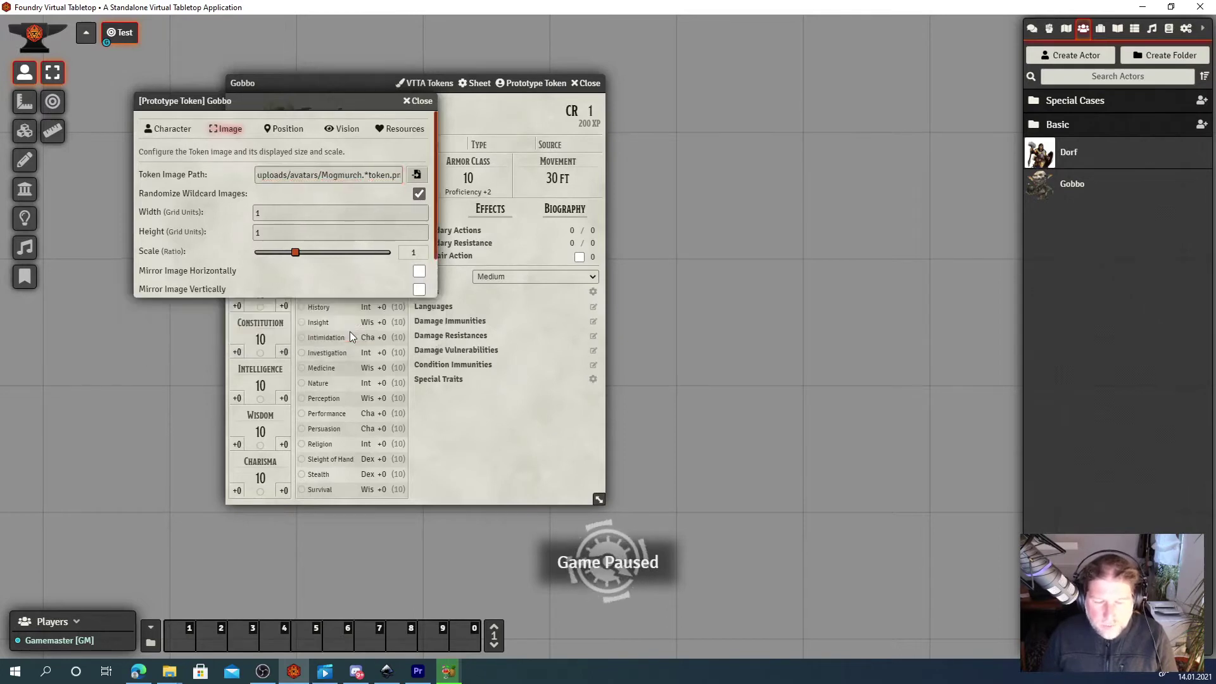
left_click_drag(285, 90, 390, 86)
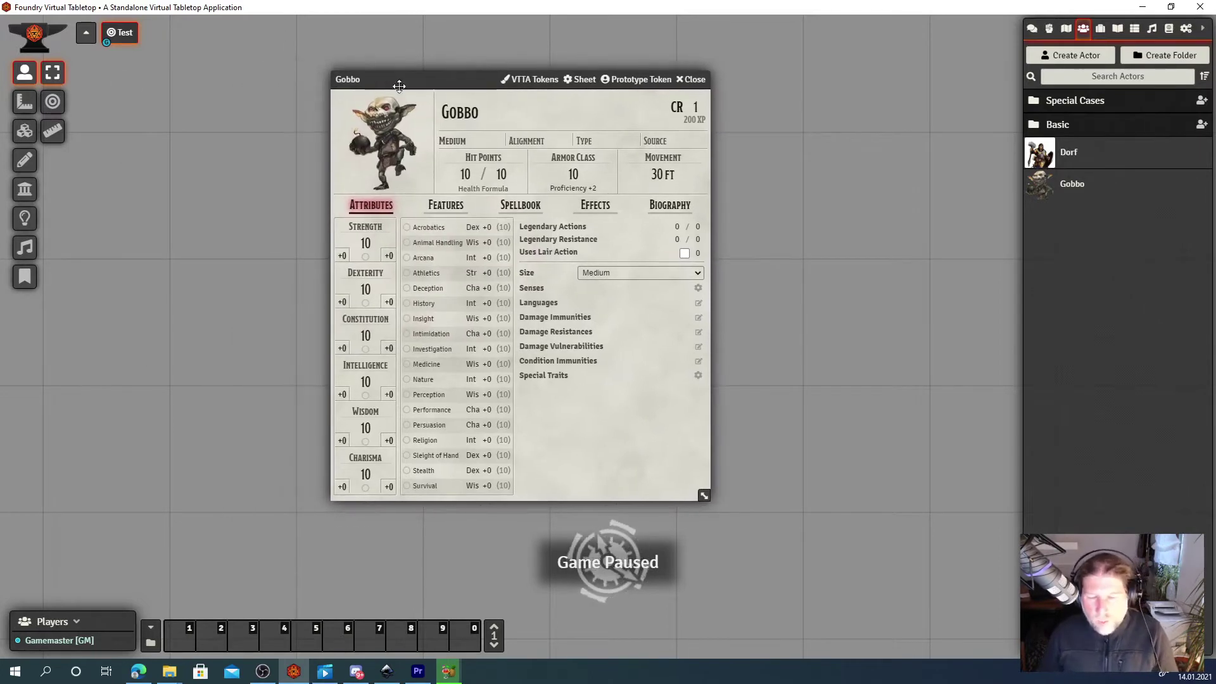
Open Gobbo's VTTA token editor, saving to uploads/avatars as Mogmurch.001token.png
left_click(529, 79)
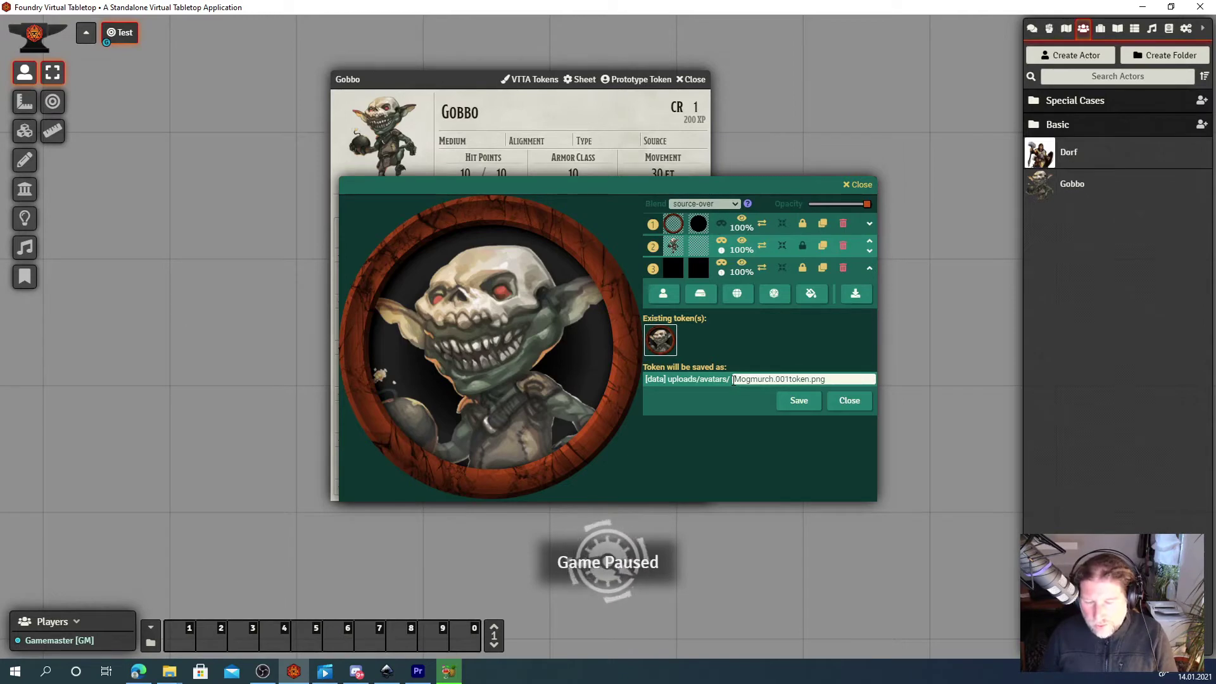
left_click_drag(737, 381, 790, 379)
key("Left")
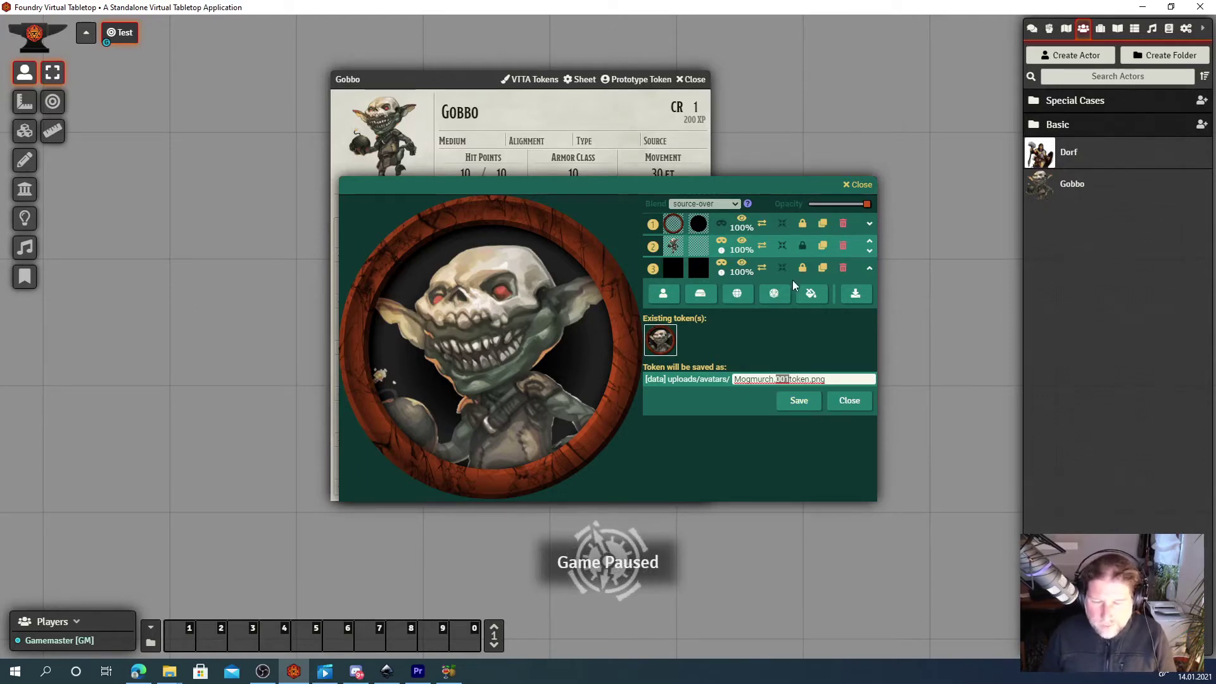
left_click_drag(687, 184, 715, 142)
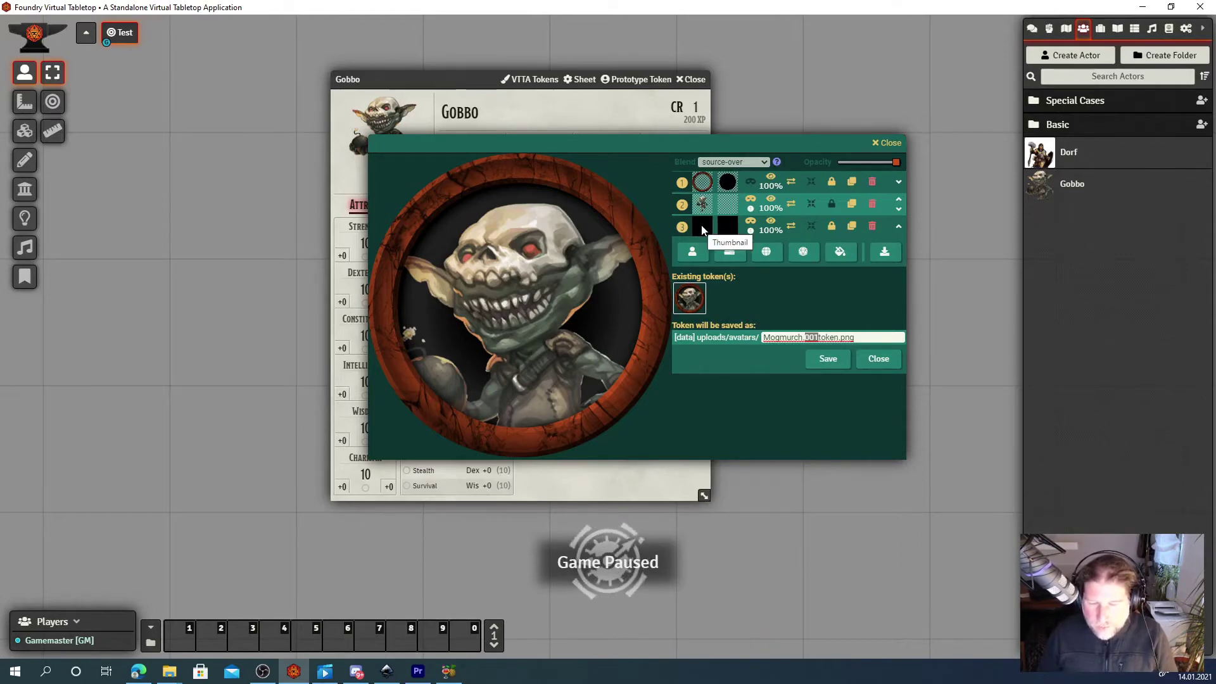
Save the current token image, then save a red-background variant
left_click(837, 360)
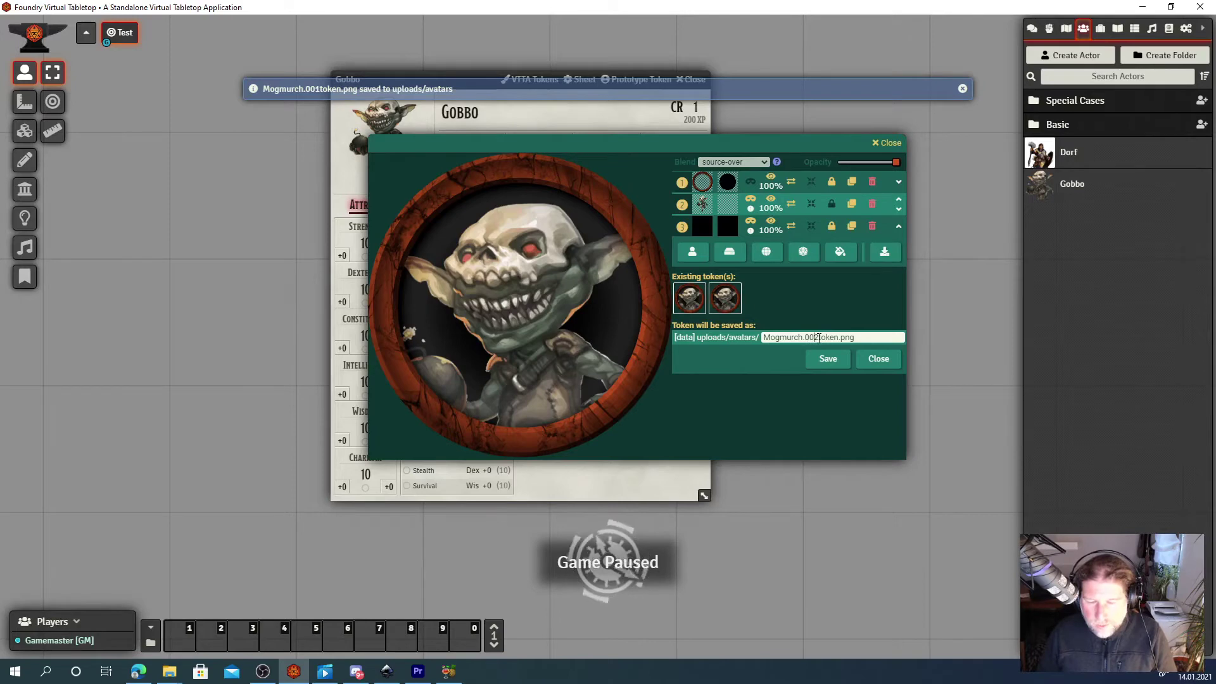
left_click_drag(817, 337, 803, 338)
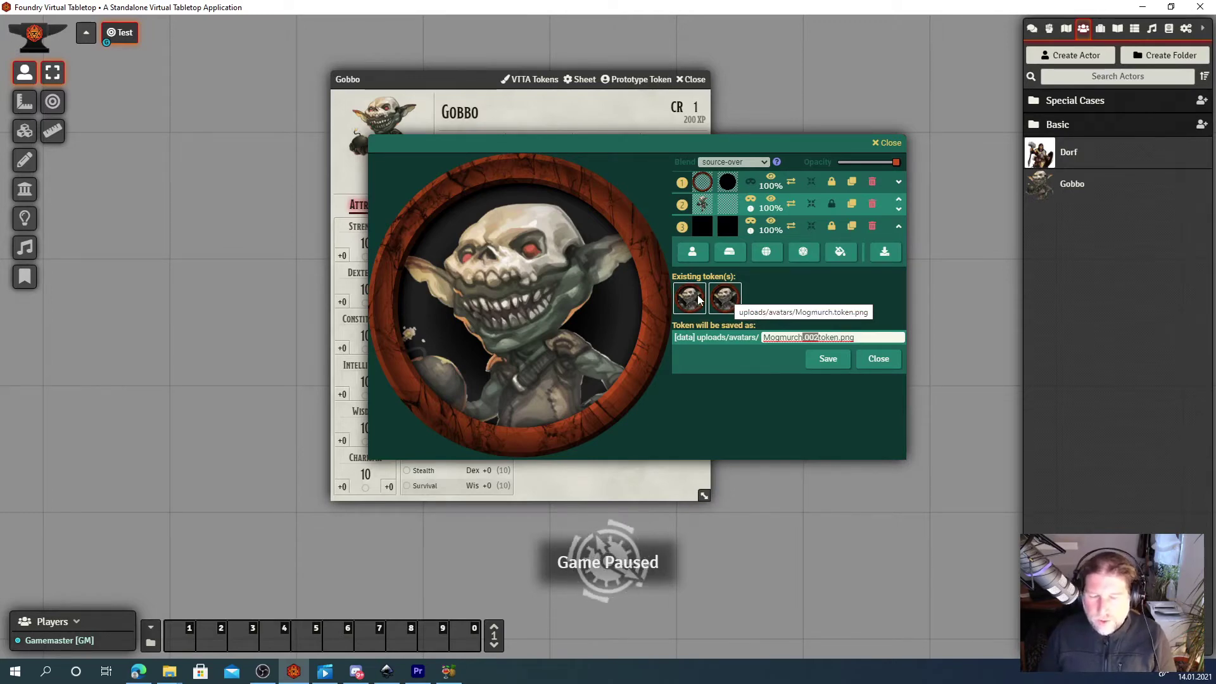
left_click(702, 229)
left_click(803, 251)
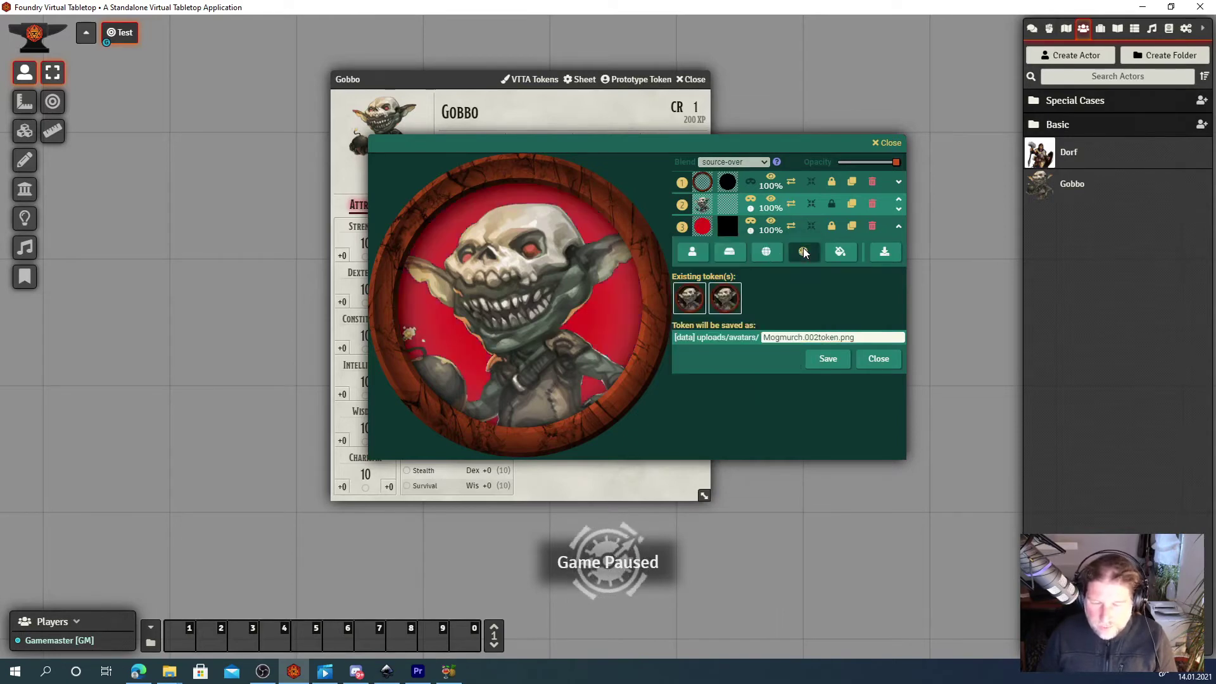
left_click(822, 359)
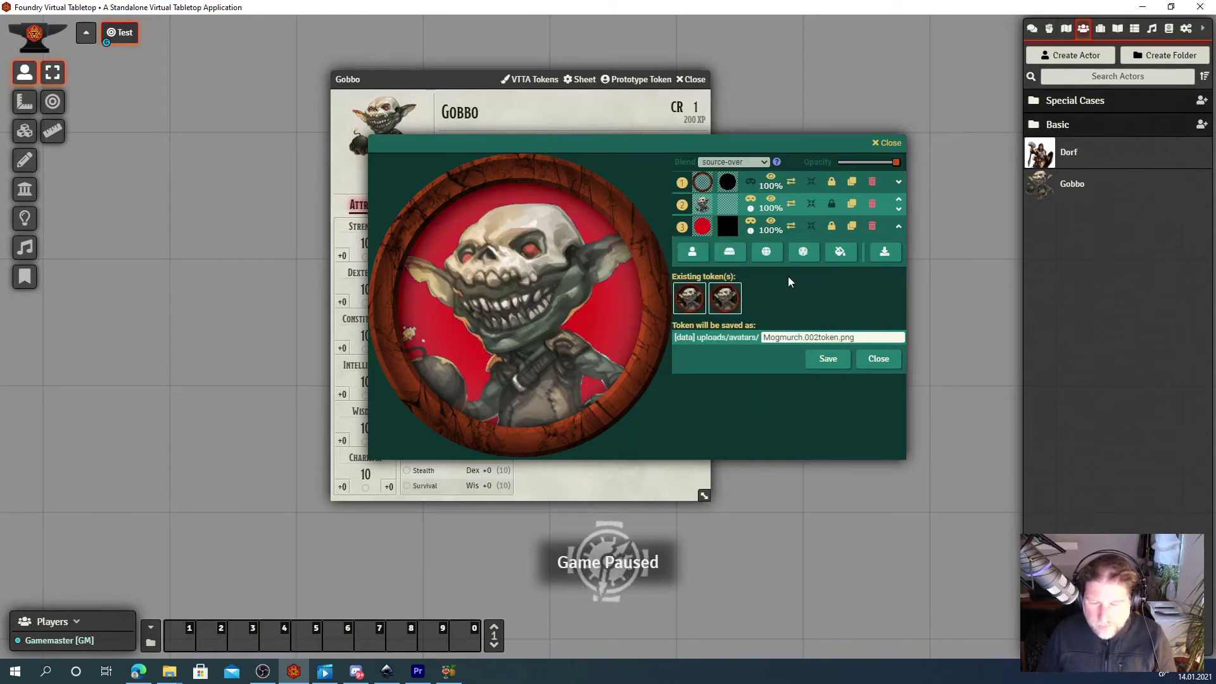
Save a purple-background token variant as Mogmurch.003token.png
left_click(701, 226)
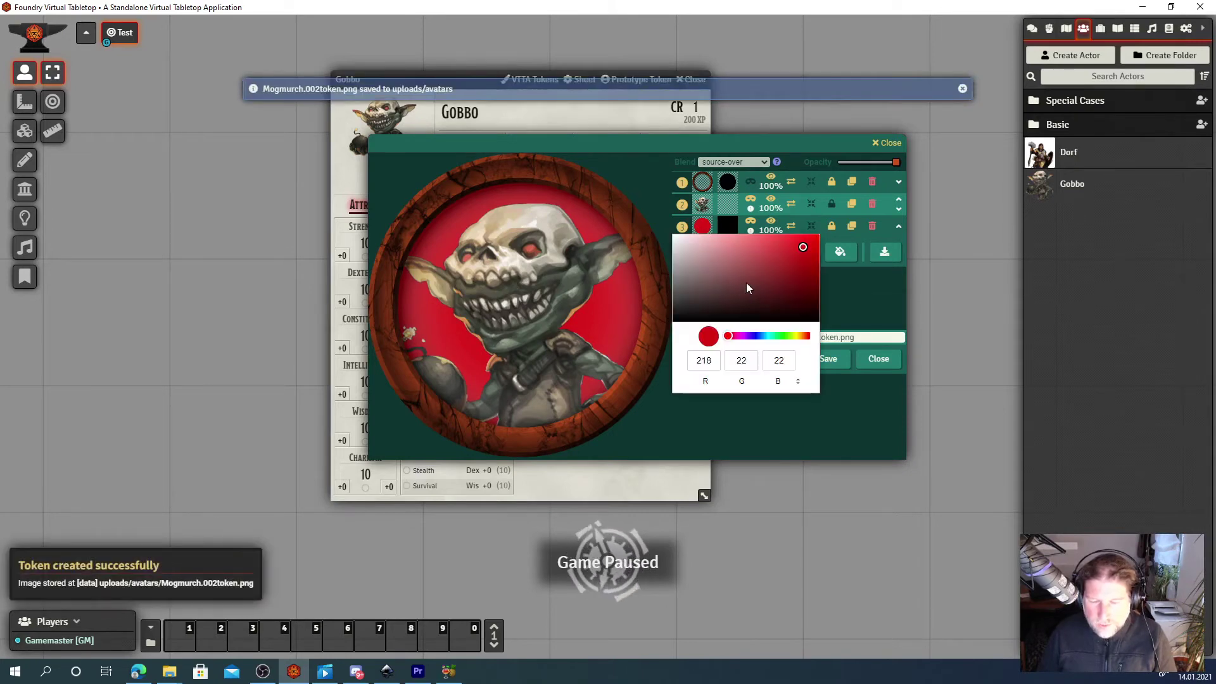
left_click(749, 336)
left_click(792, 263)
left_click(808, 255)
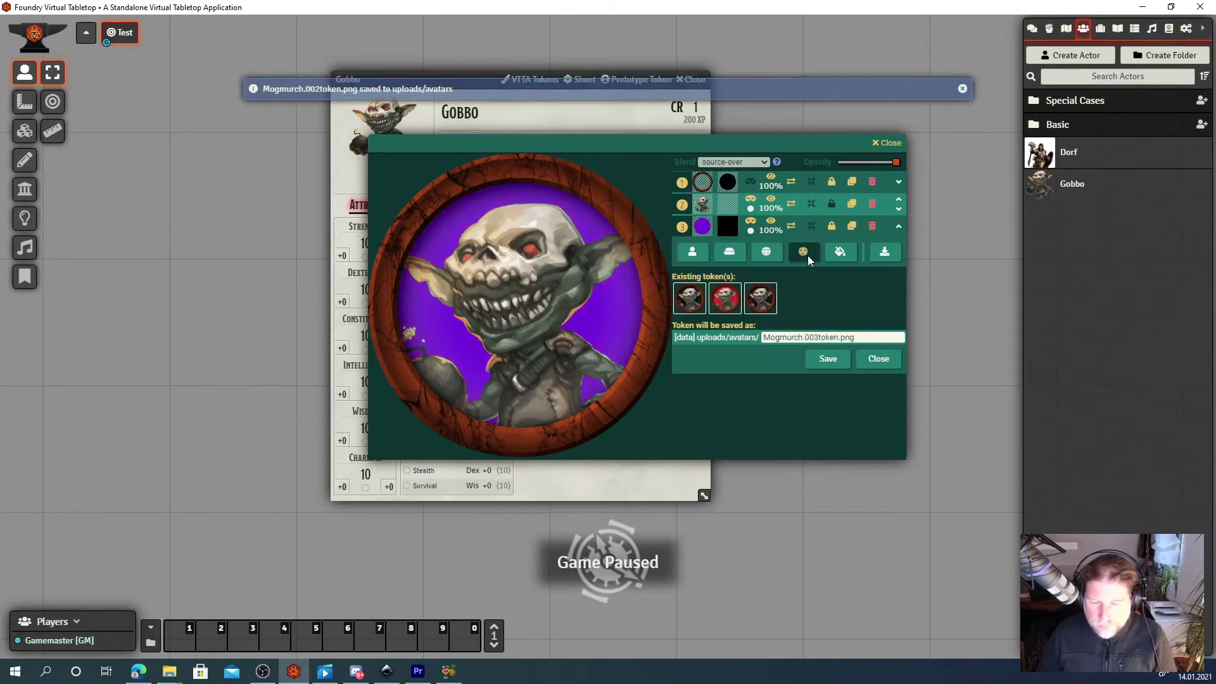
left_click(735, 257)
Save a yellow-background token variant as Mogmurch.004token.png
left_click(704, 226)
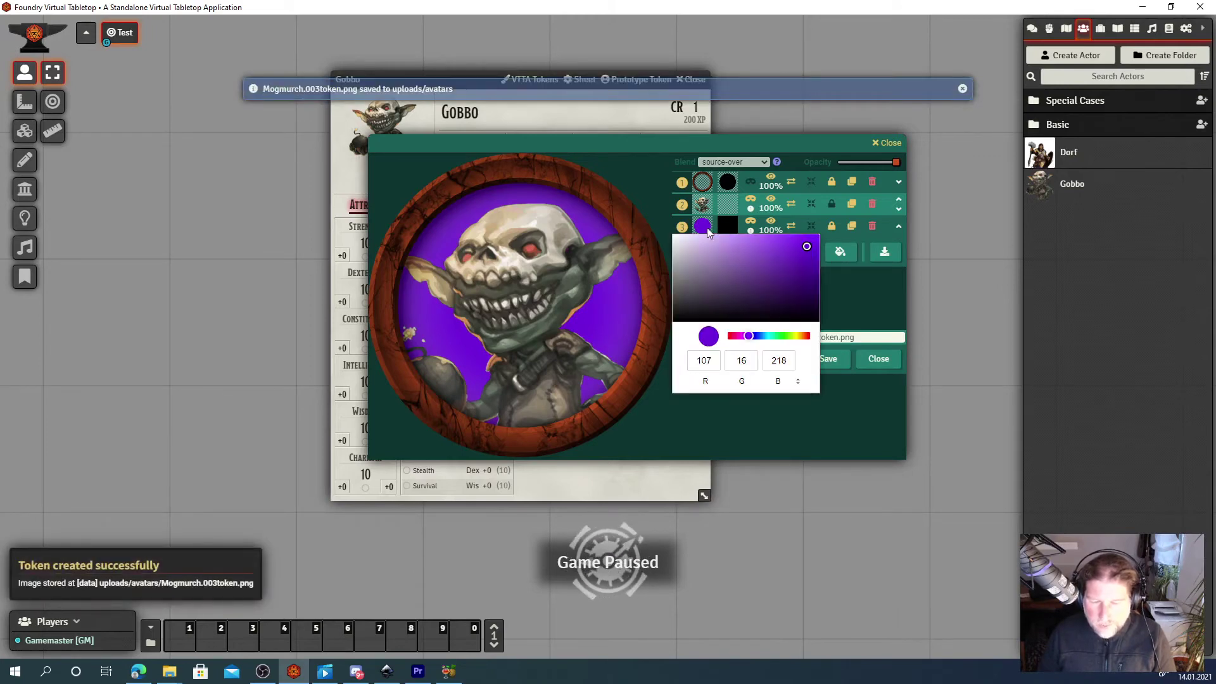
left_click(797, 336)
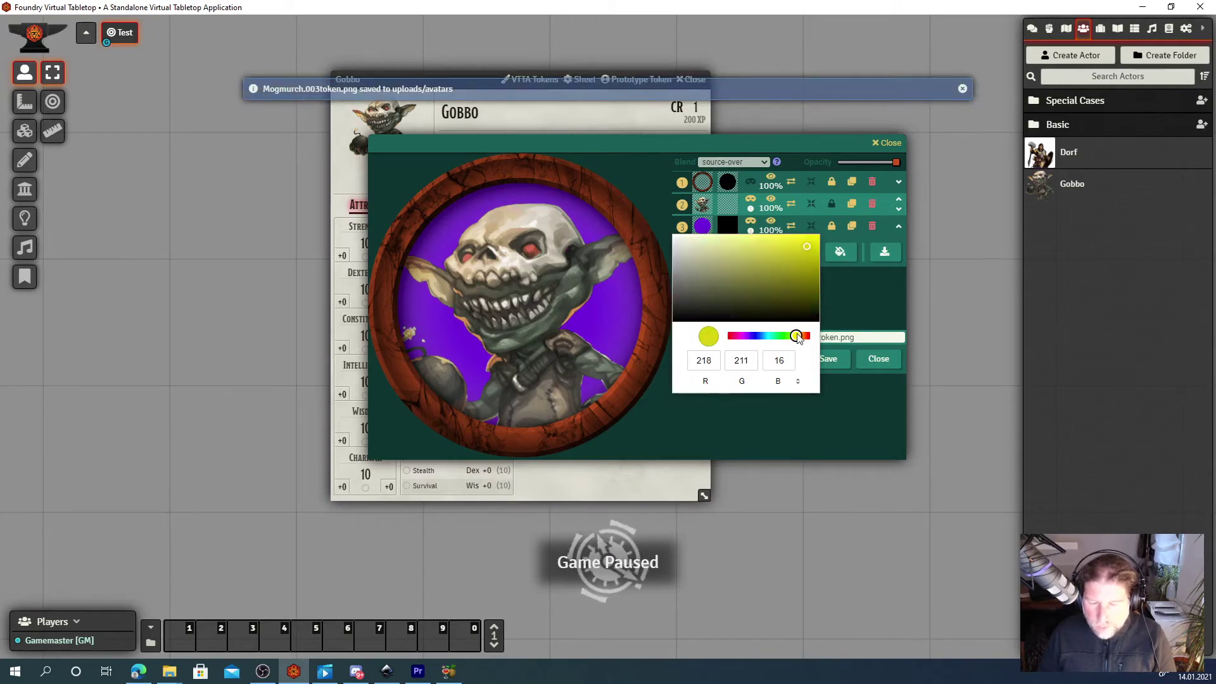
left_click(815, 256)
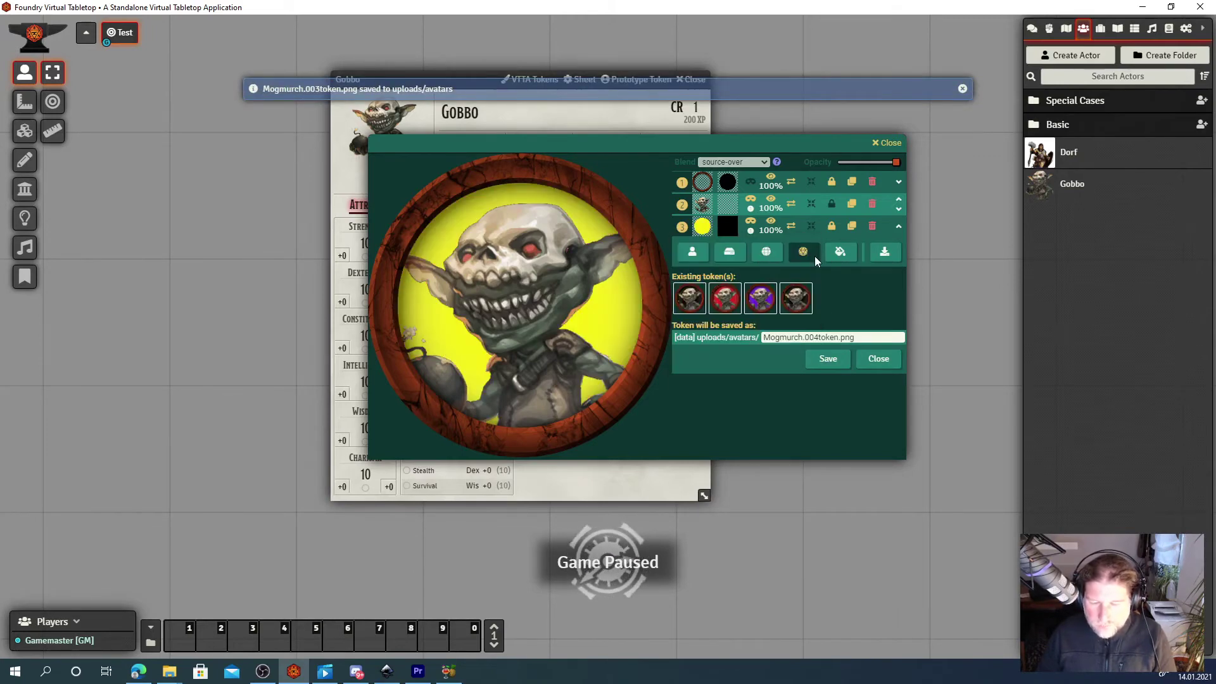
left_click(827, 359)
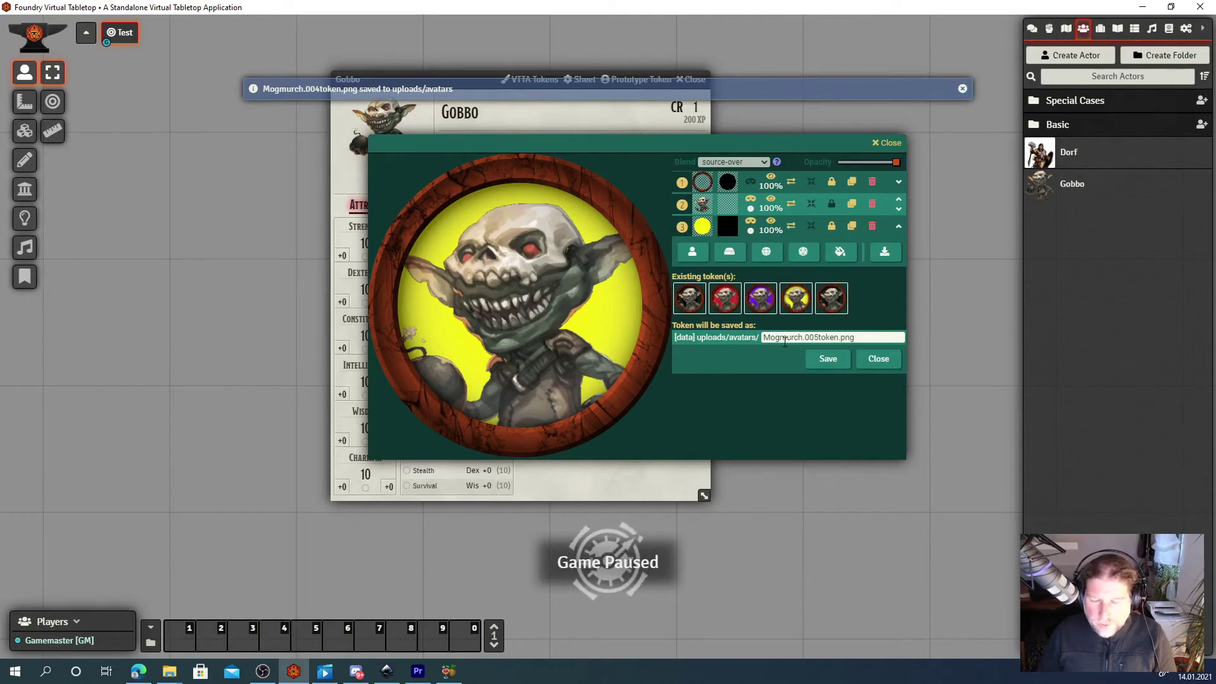
Close the token editor and drop eight randomized Gobbo tokens in a grid on the scene
left_click(887, 358)
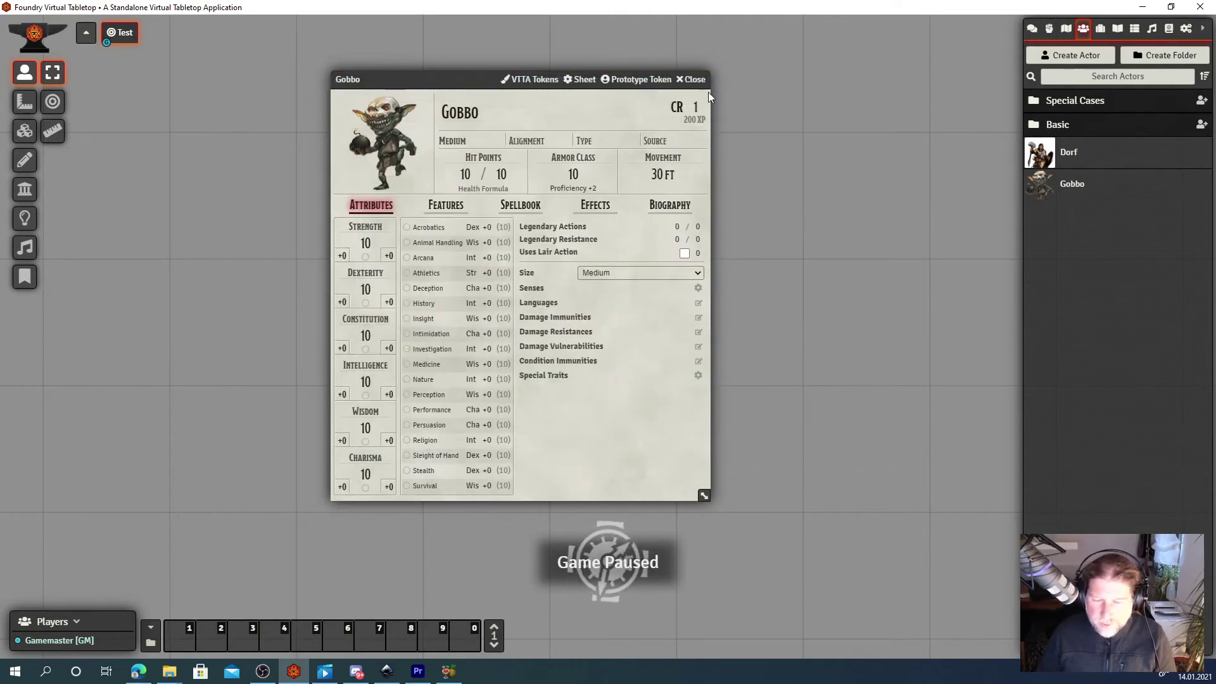
left_click_drag(1054, 181, 884, 317)
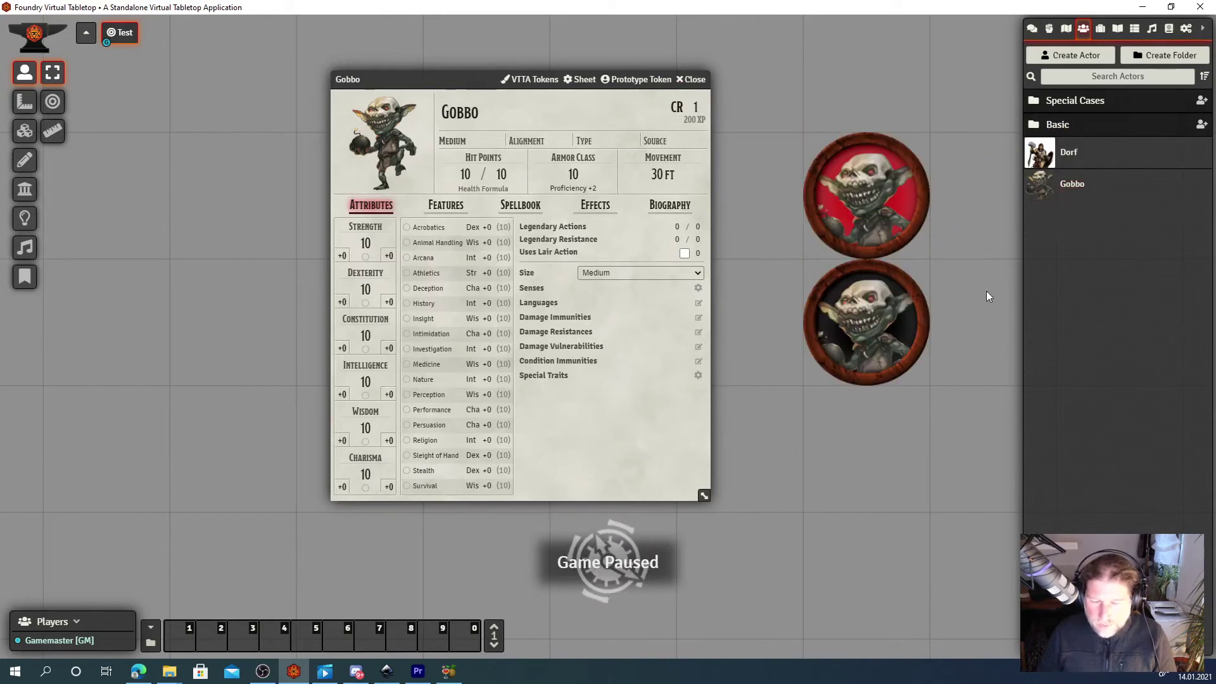
left_click_drag(415, 84, 221, 99)
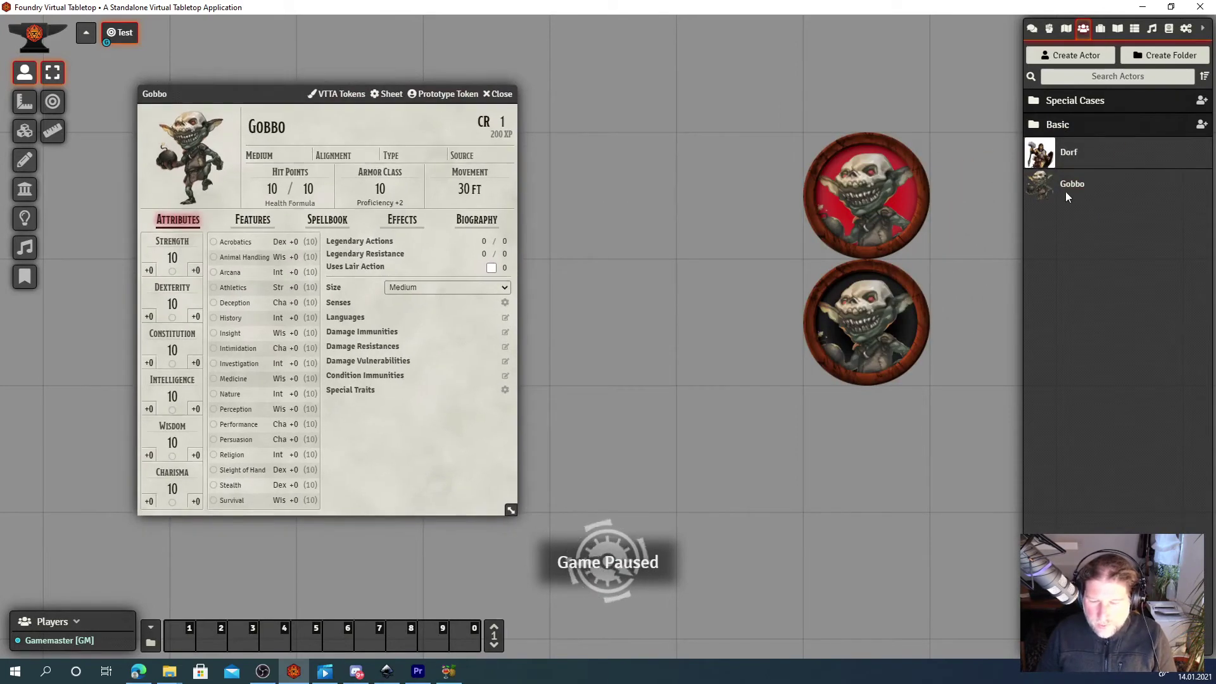
left_click_drag(1070, 192, 734, 198)
left_click_drag(1080, 189, 679, 225)
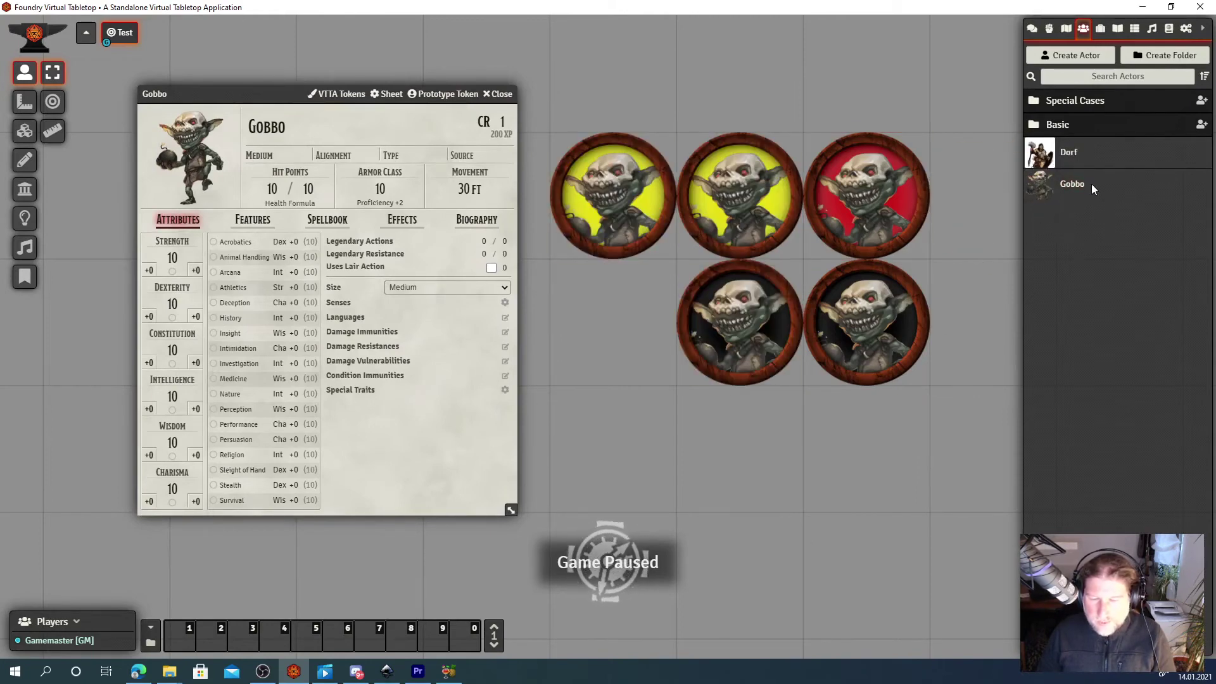
left_click_drag(1089, 182, 617, 322)
left_click_drag(1064, 192, 712, 451)
left_click_drag(1083, 190, 867, 446)
left_click(572, 158)
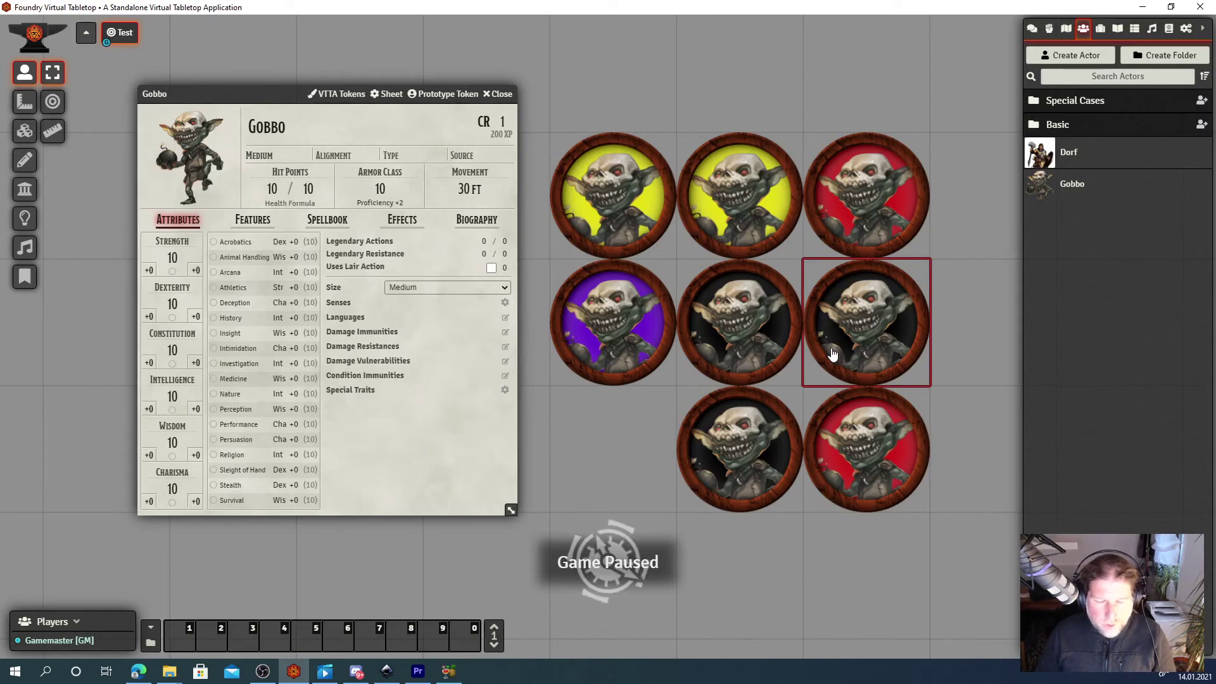
Flip, shrink and reposition the goblin art, then save that black-background variant
left_click(337, 94)
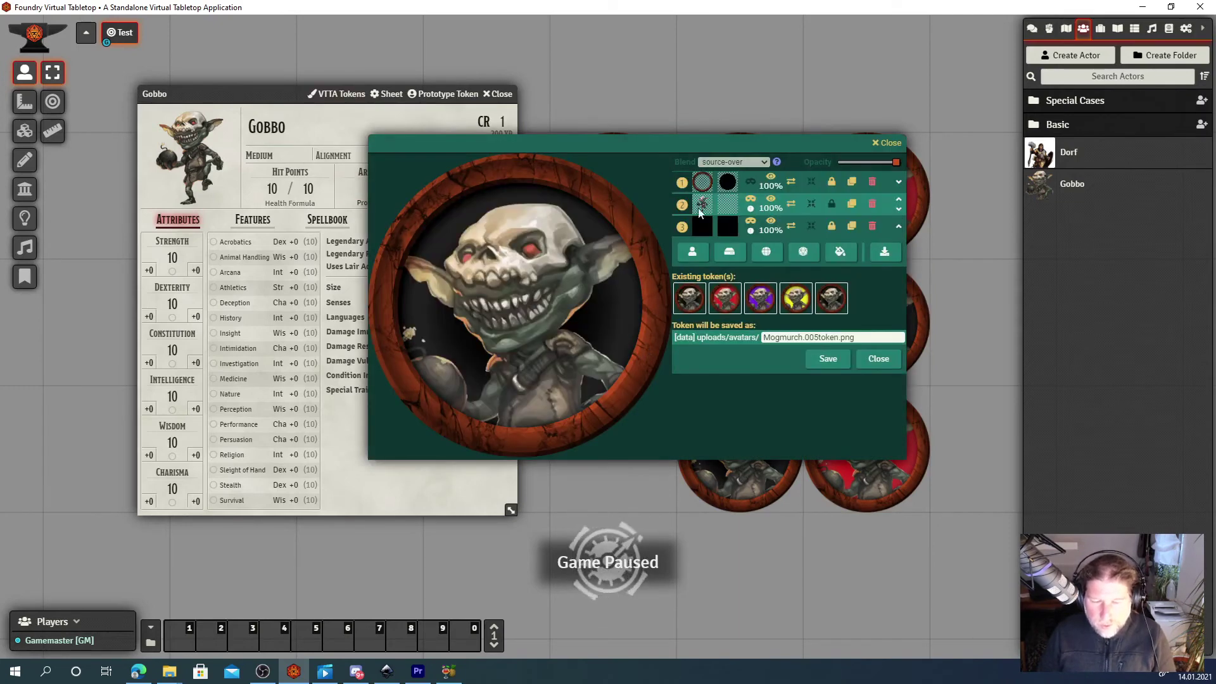
left_click(792, 202)
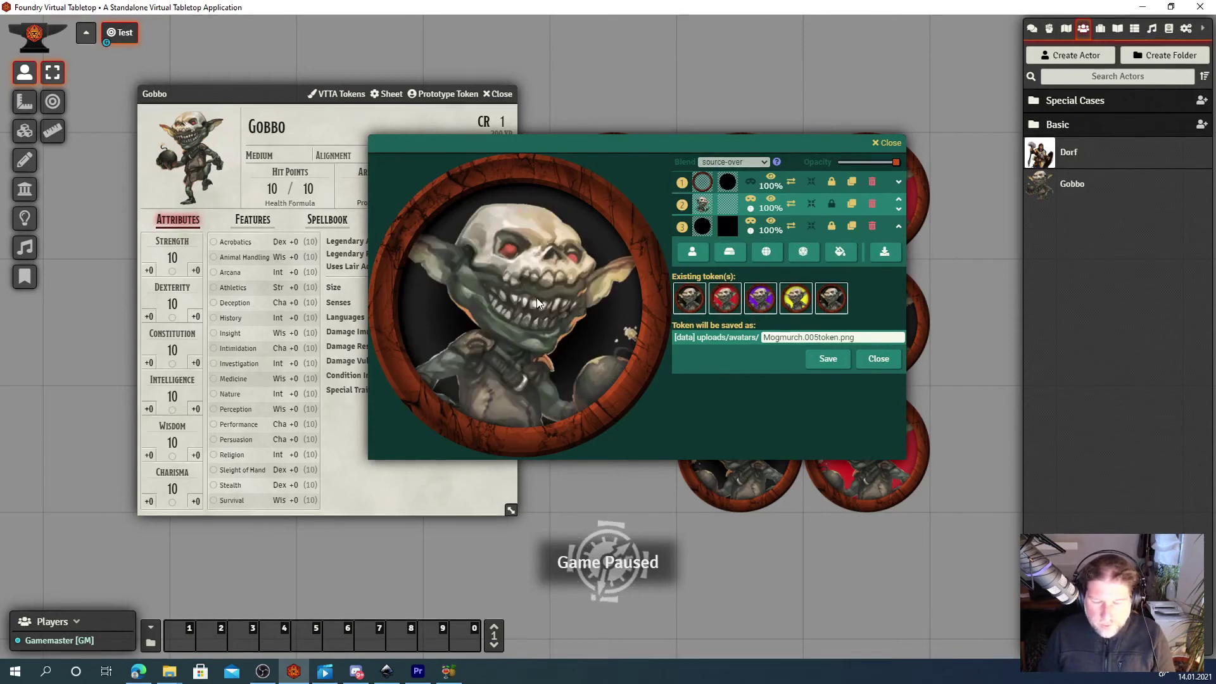
scroll(536, 304, "up", 5)
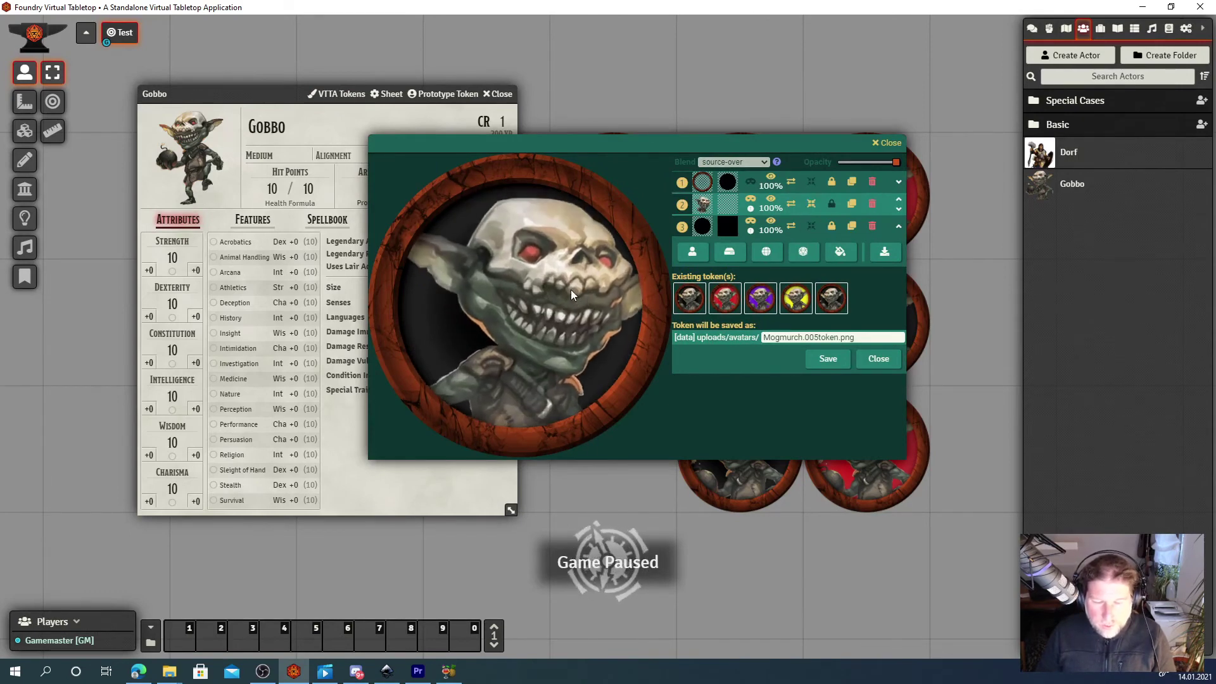
scroll(546, 302, "up", 2)
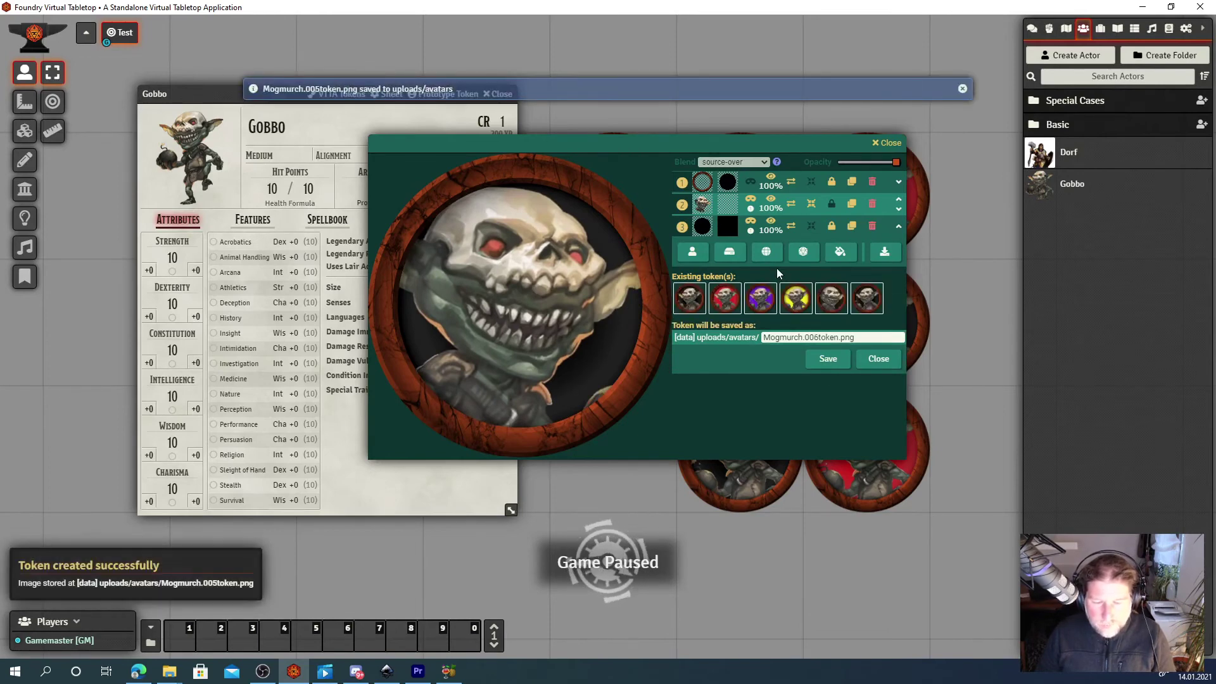
scroll(523, 276, "down", 3)
scroll(522, 281, "down", 4)
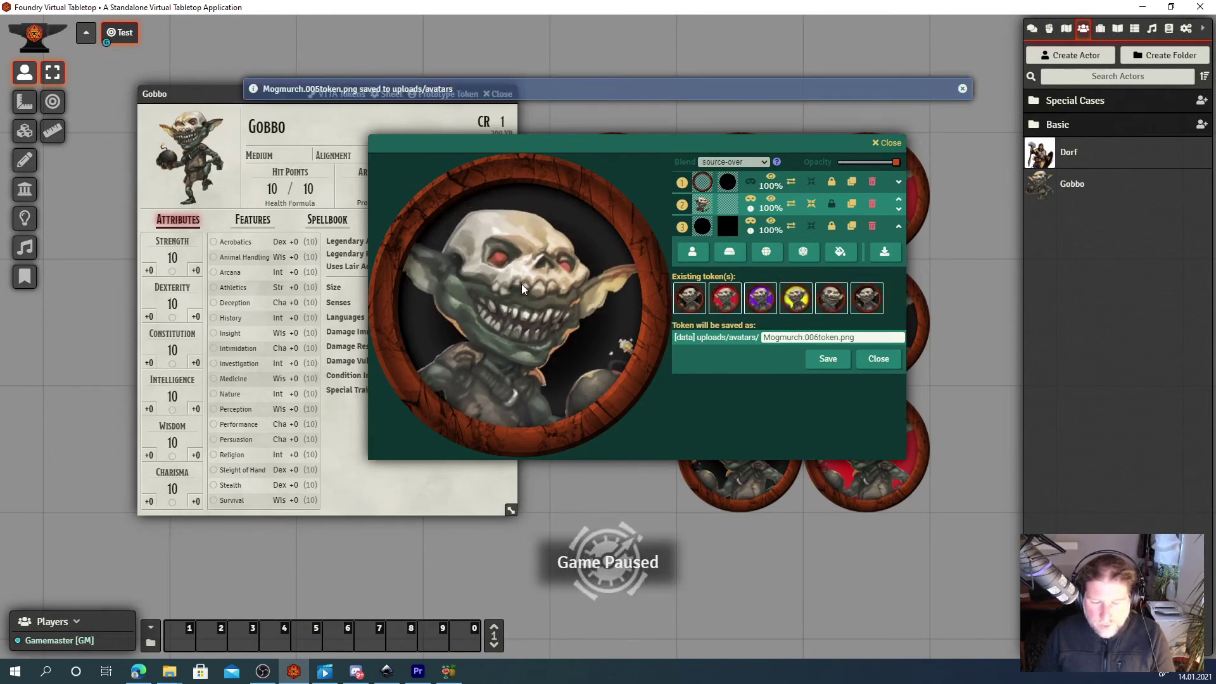
left_click_drag(531, 335, 518, 347)
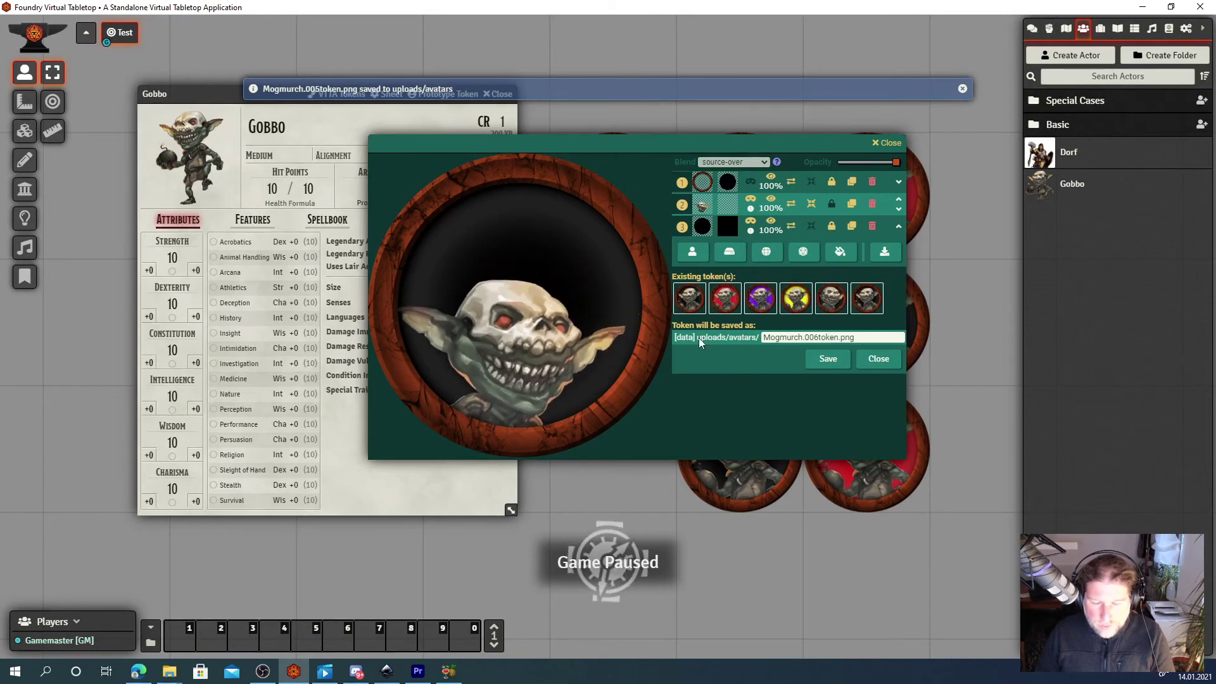
left_click(823, 358)
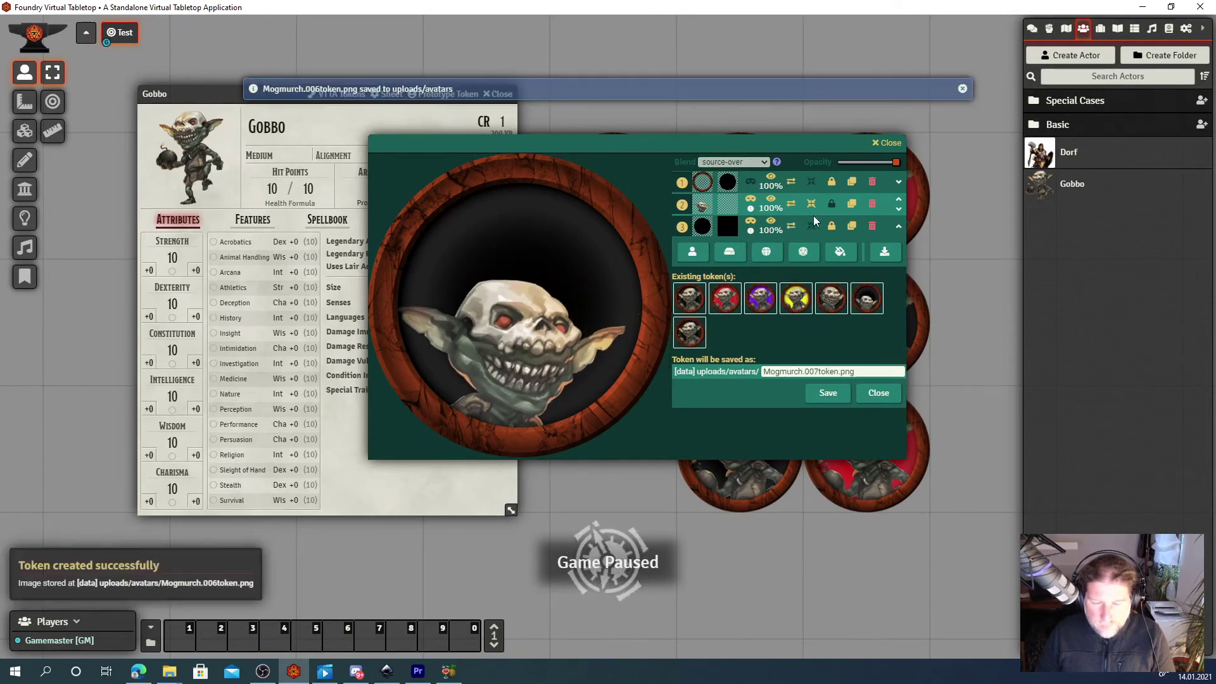
Flip the goblin back, tilt and shift it up-right, and save another variant
left_click(789, 203)
scroll(522, 341, "down", 3)
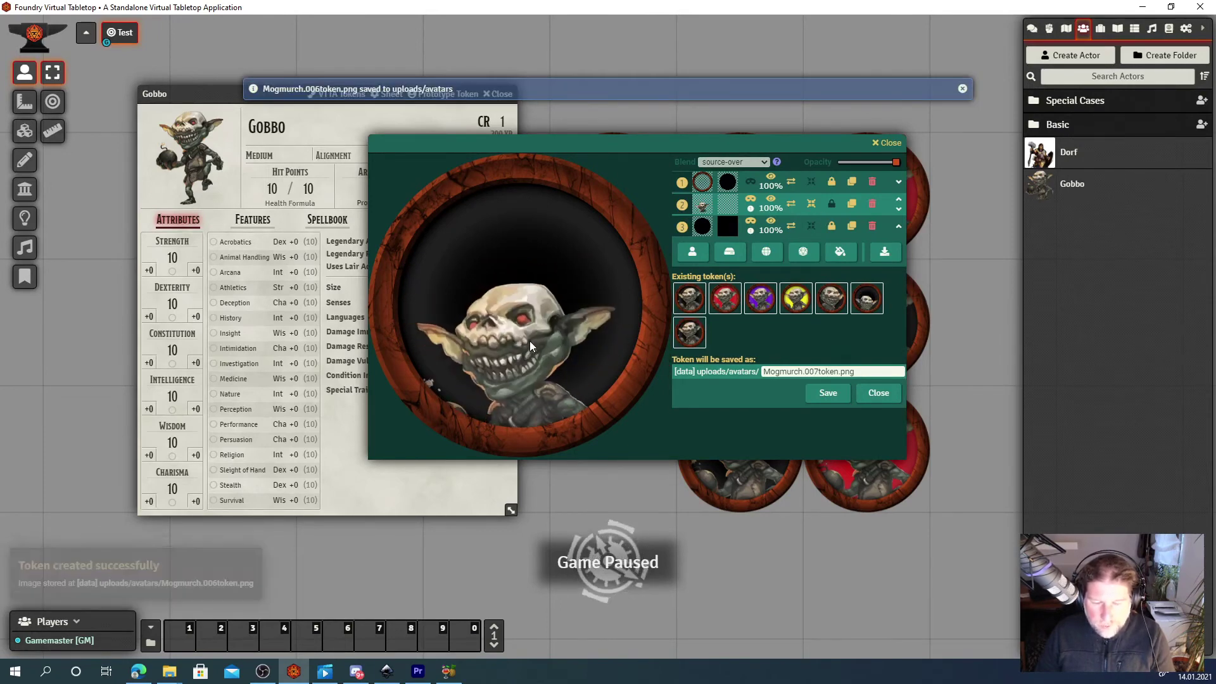
left_click_drag(530, 343, 594, 294)
scroll(595, 294, "up", 4)
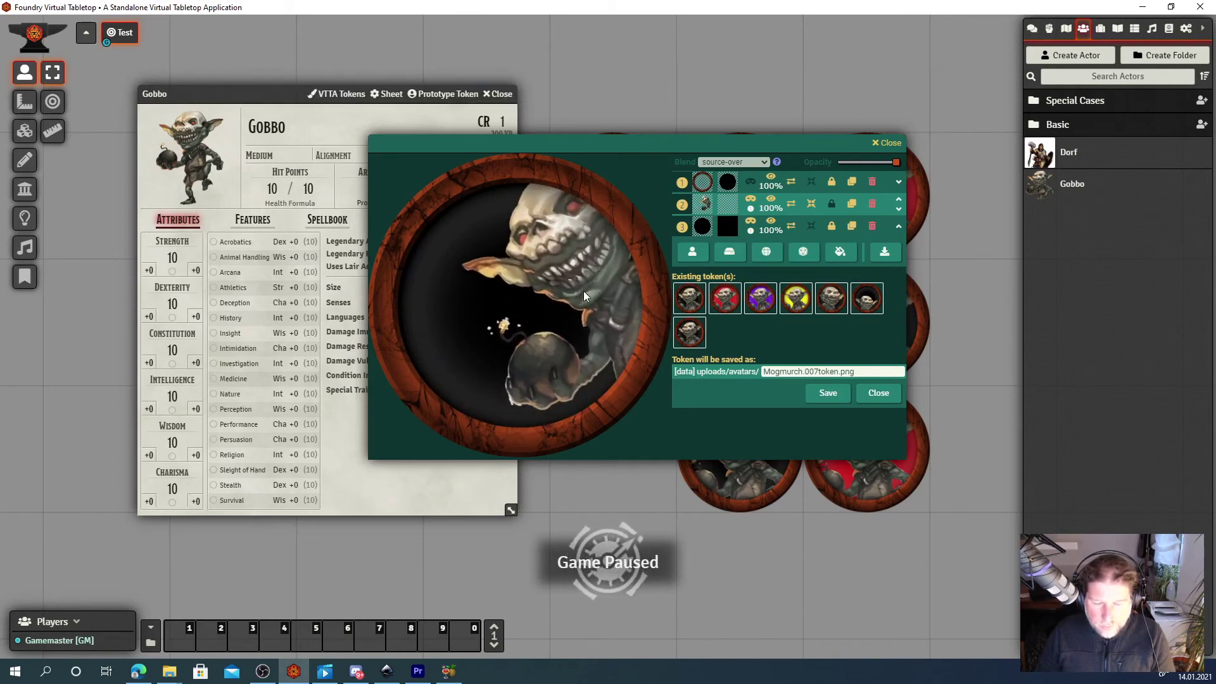
left_click(828, 396)
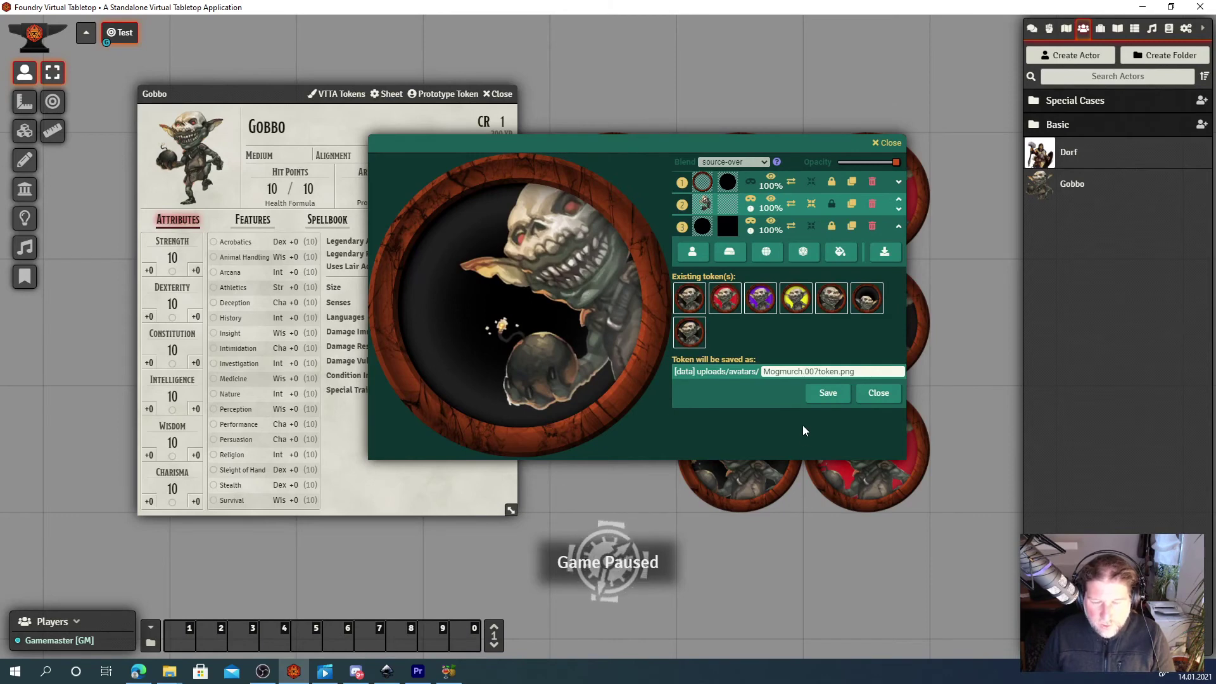
Close the editor and Gobbo sheet, zoom out, and fill the bottom rows with Gobbo tokens
left_click(881, 392)
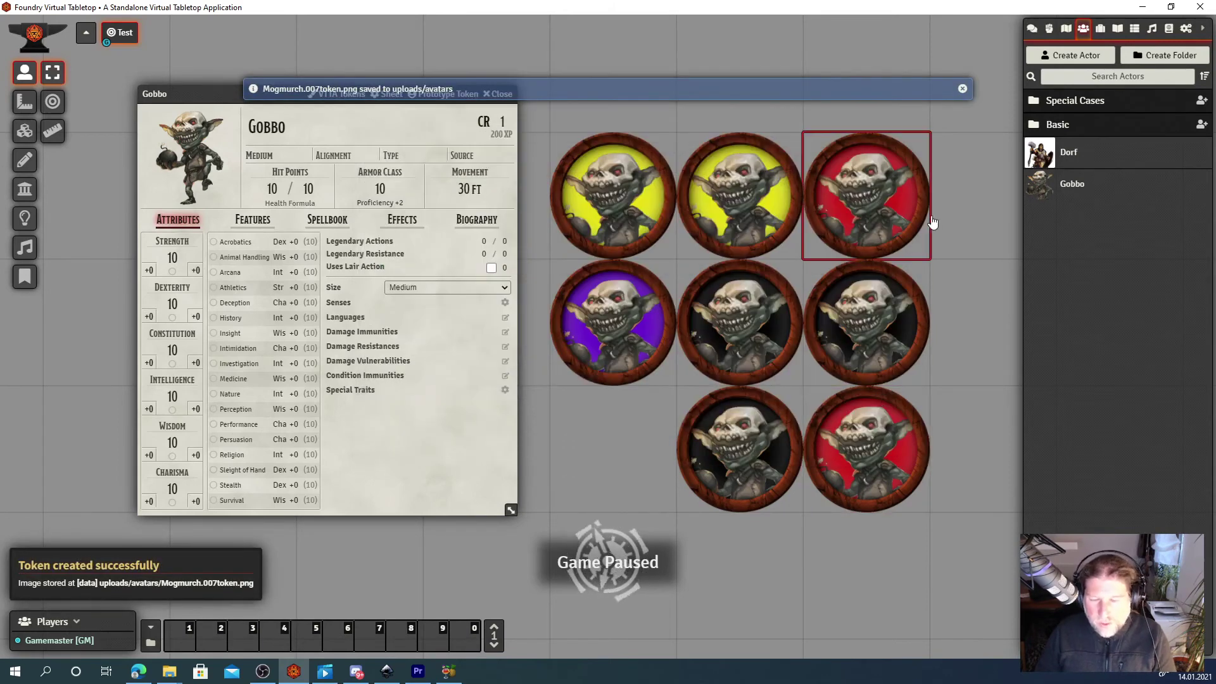
scroll(596, 317, "down", 3)
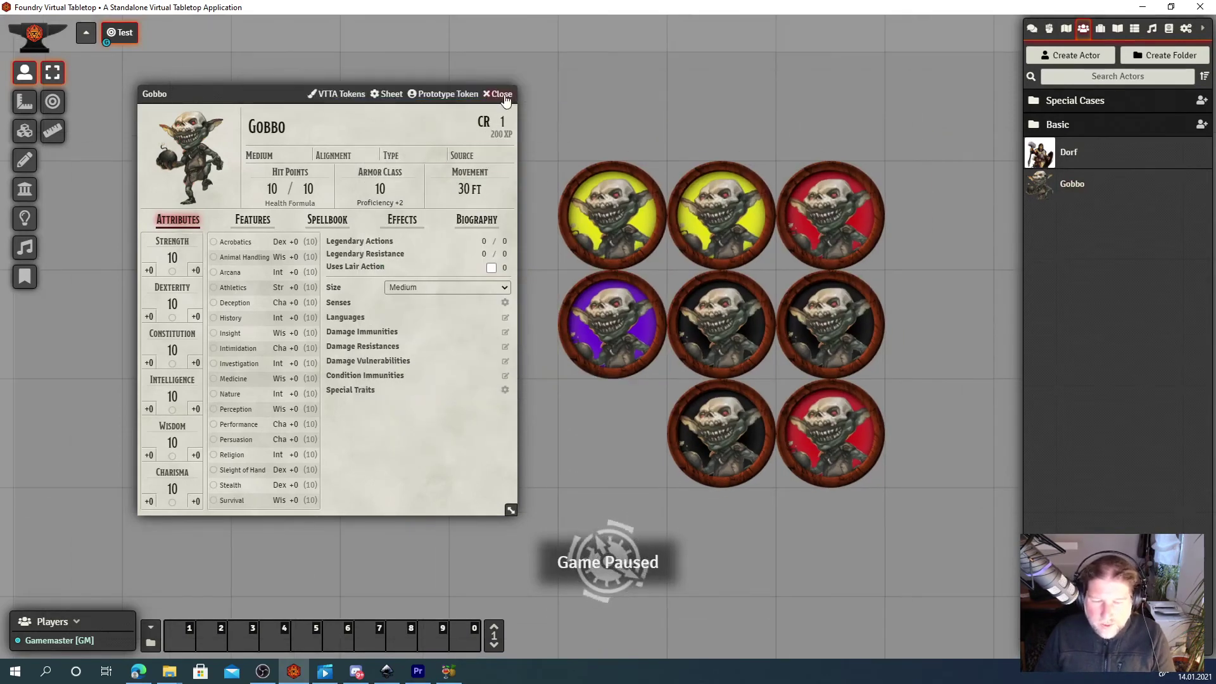
left_click(497, 94)
left_click_drag(1061, 181, 516, 228)
left_click_drag(1064, 189, 393, 433)
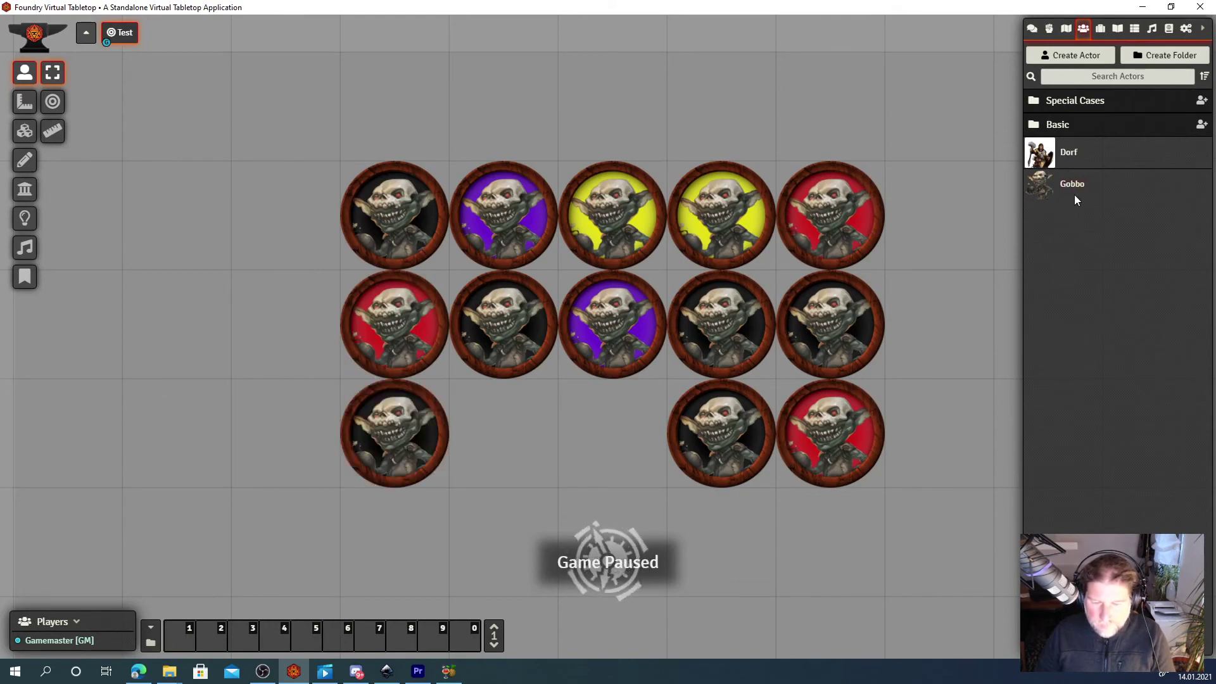
left_click_drag(1074, 188, 545, 453)
left_click_drag(1074, 198, 605, 437)
Add Gobbo tokens on the far left and along a new top row above the grid
left_click_drag(1077, 190, 285, 218)
left_click_drag(1062, 186, 290, 316)
left_click_drag(1074, 189, 405, 111)
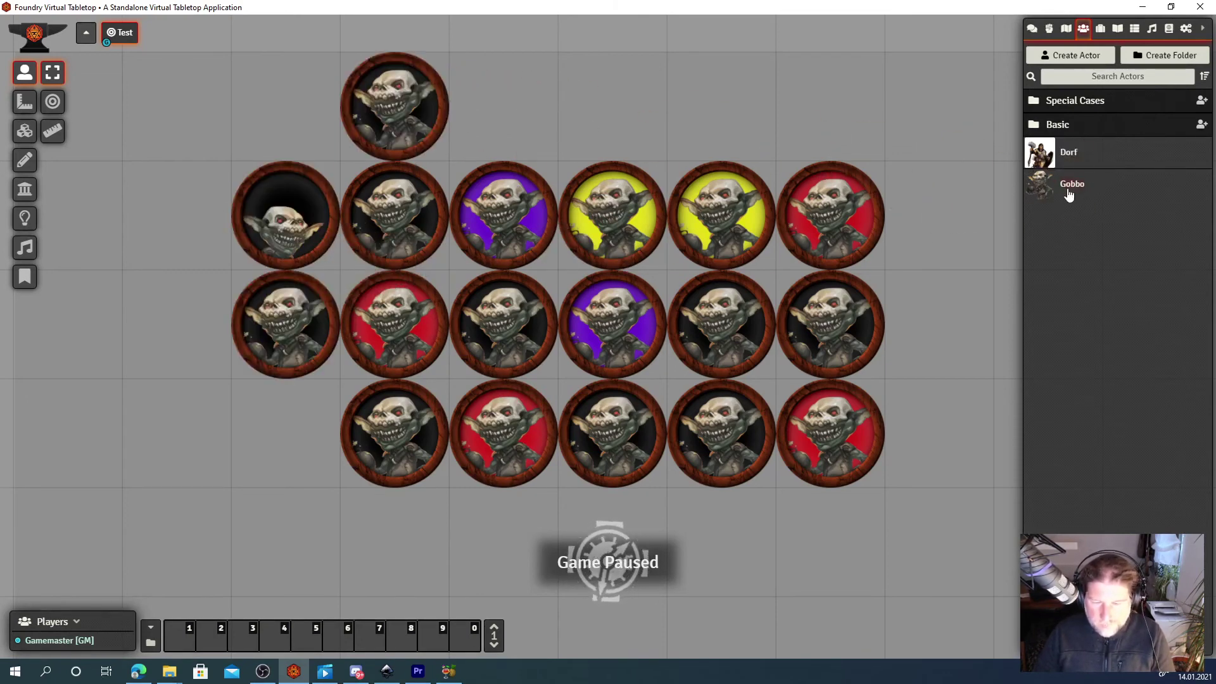
left_click_drag(1069, 195, 726, 111)
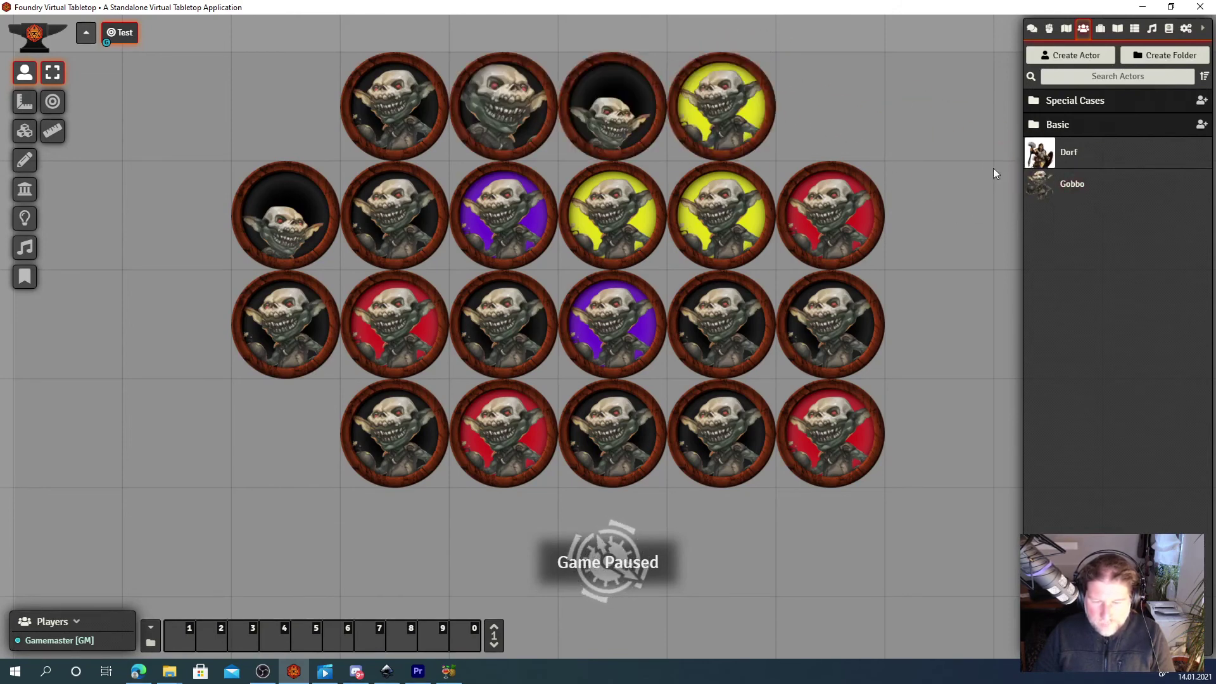
left_click_drag(1028, 180, 831, 107)
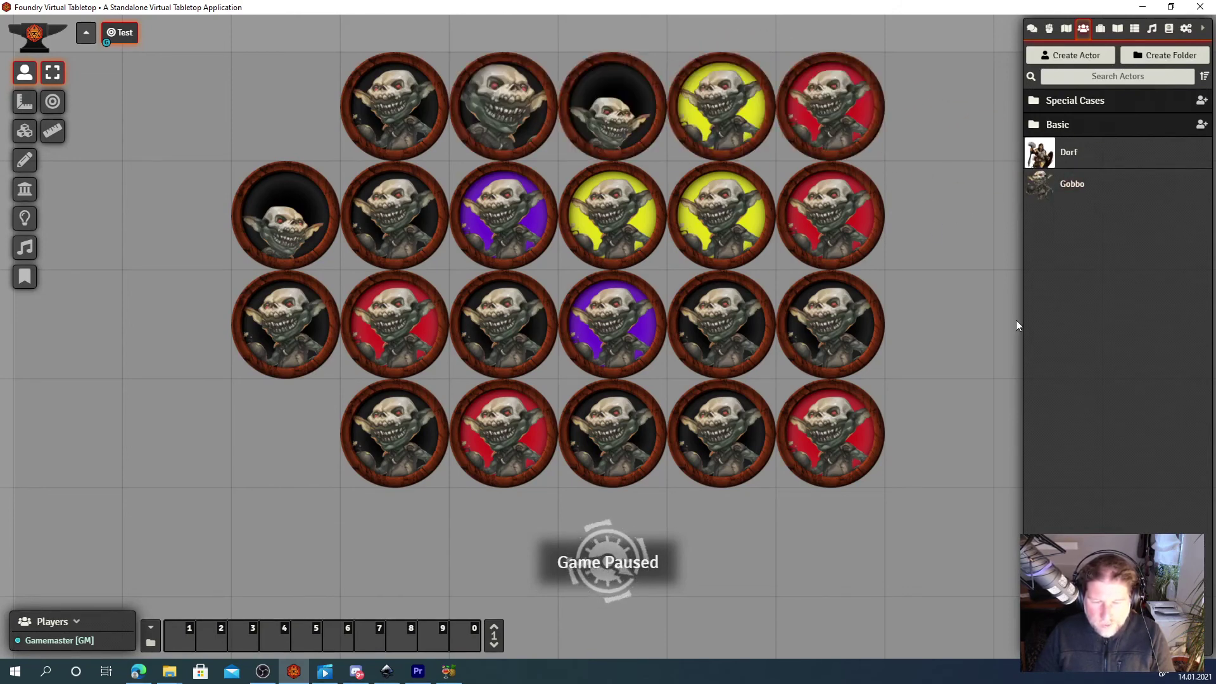